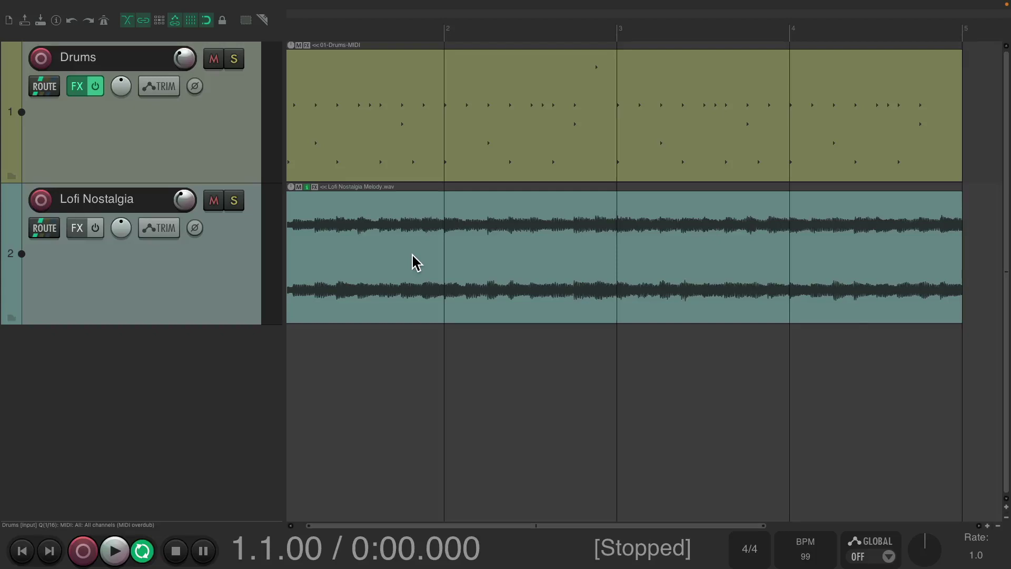
# - Preview the Kick, Snare, Clap, Hi Hat and Open Hat ReaSamplOmatic5000 samples on Drums, then close the FX window
pyautogui.click(79, 86)
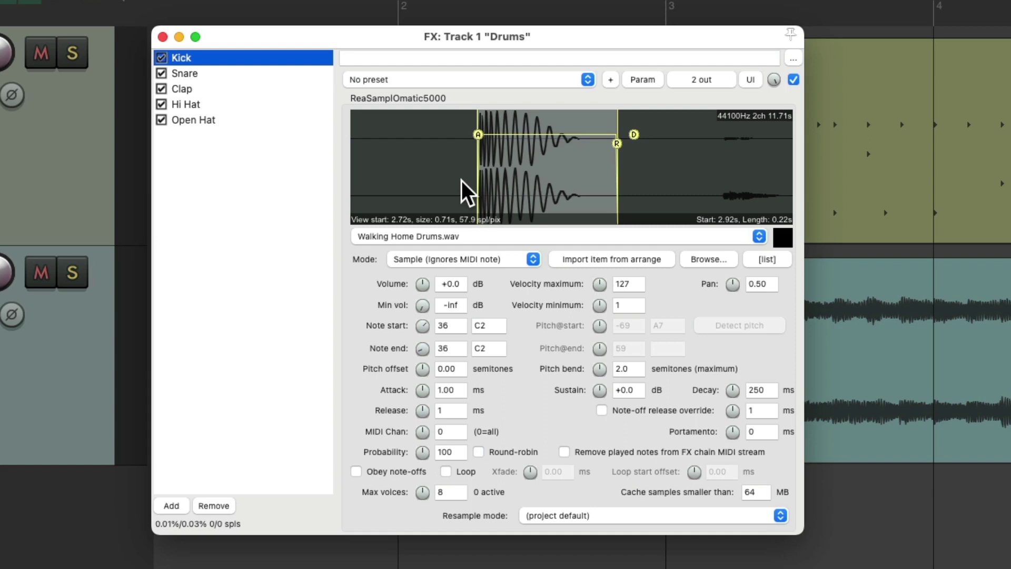
pyautogui.click(783, 237)
pyautogui.click(302, 74)
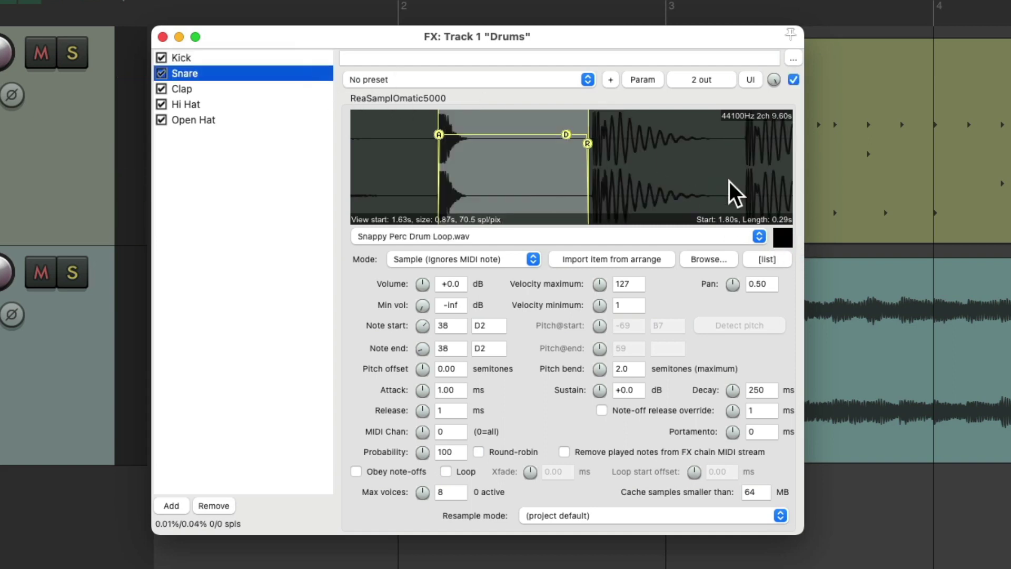
pyautogui.click(783, 237)
pyautogui.click(279, 89)
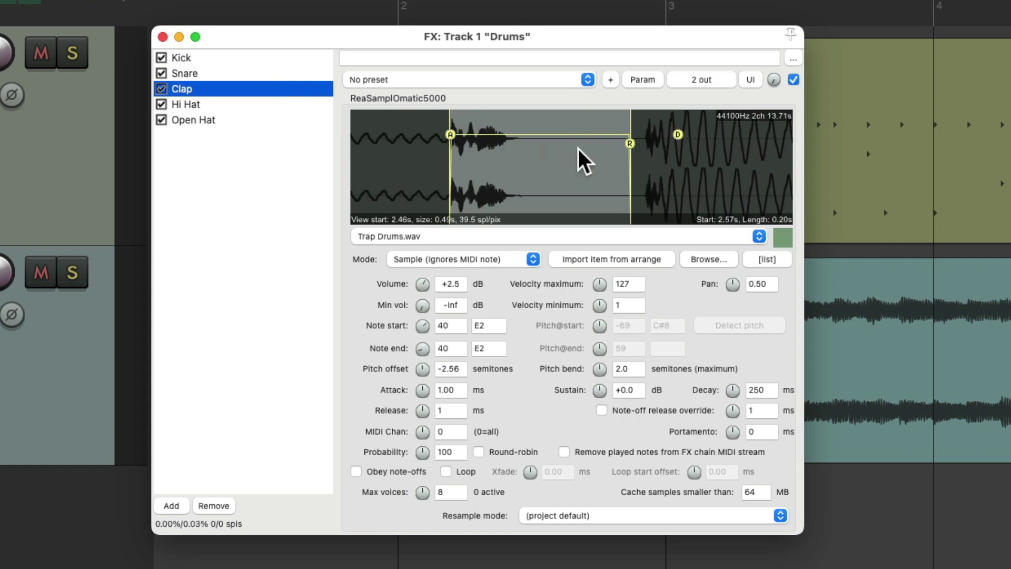
pyautogui.click(781, 238)
pyautogui.click(307, 105)
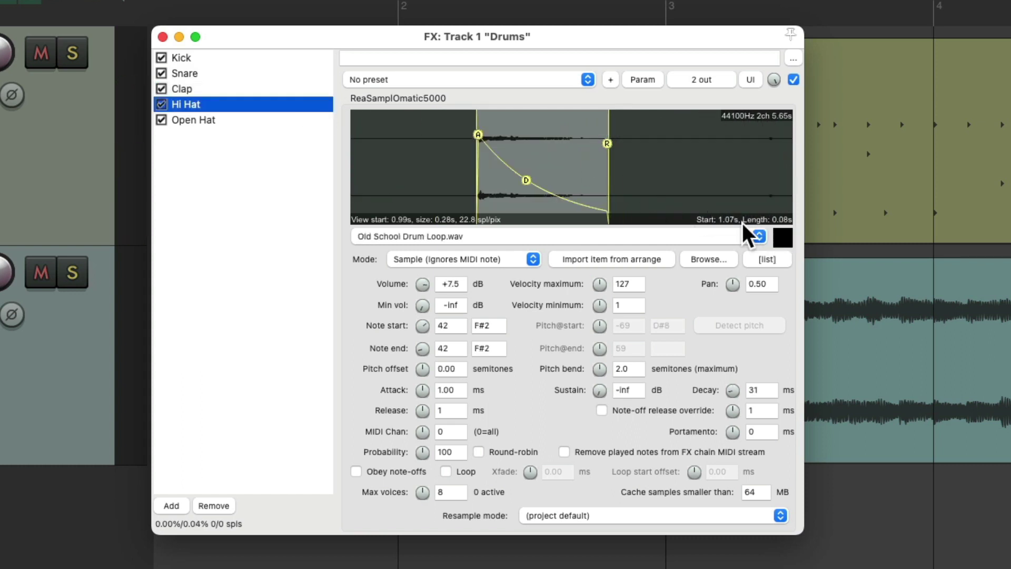
pyautogui.click(783, 237)
pyautogui.click(307, 120)
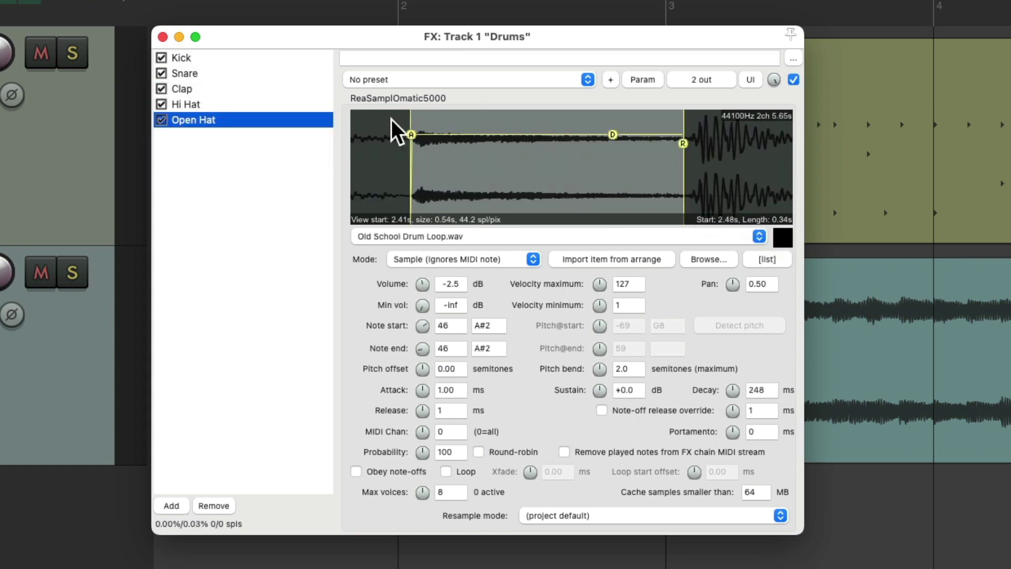
pyautogui.click(783, 238)
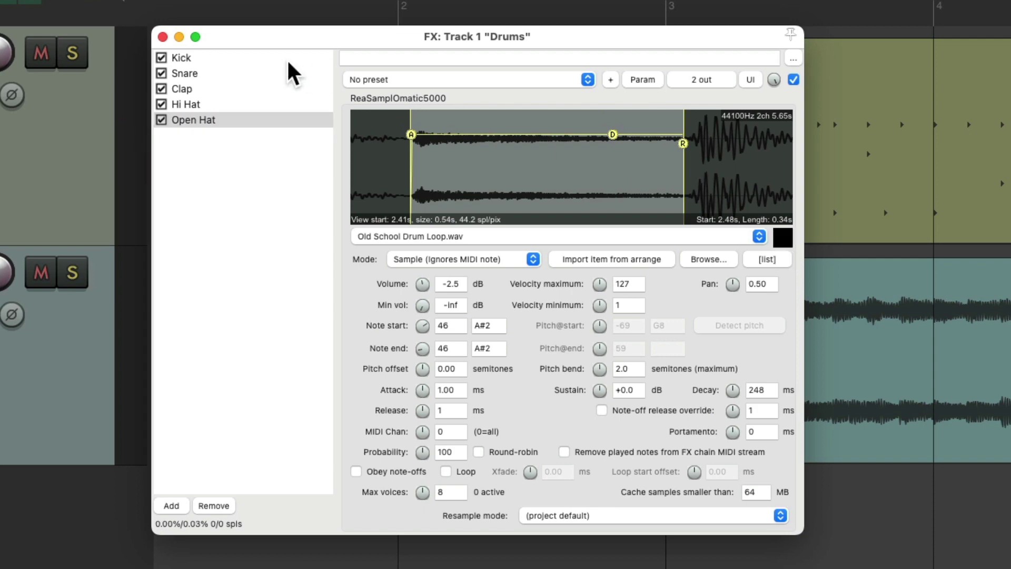
pyautogui.click(163, 37)
# - Play the project briefly, stop it, and look over the Drums MIDI pattern in the MIDI editor
pyautogui.press('space')
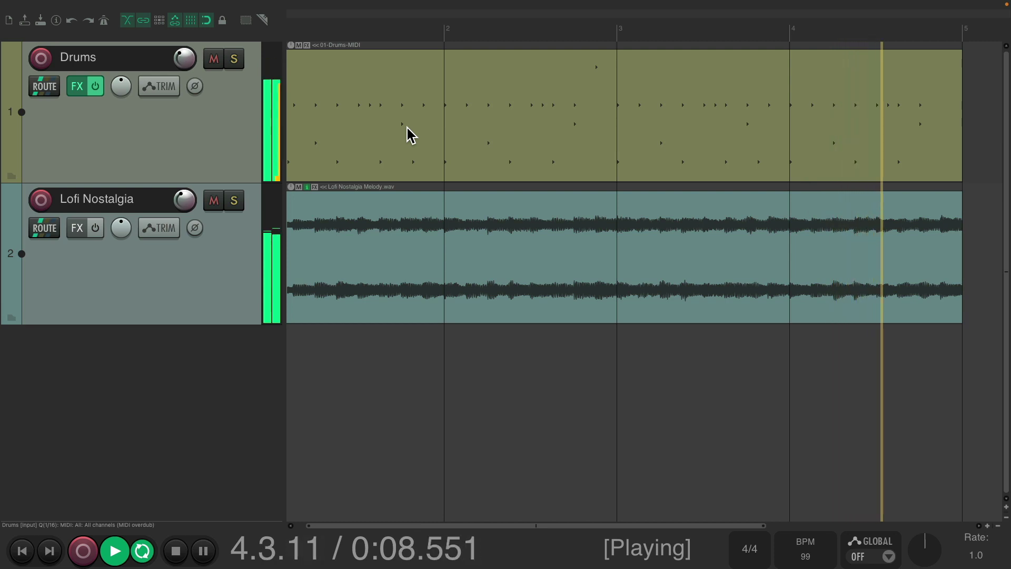
pyautogui.press('space')
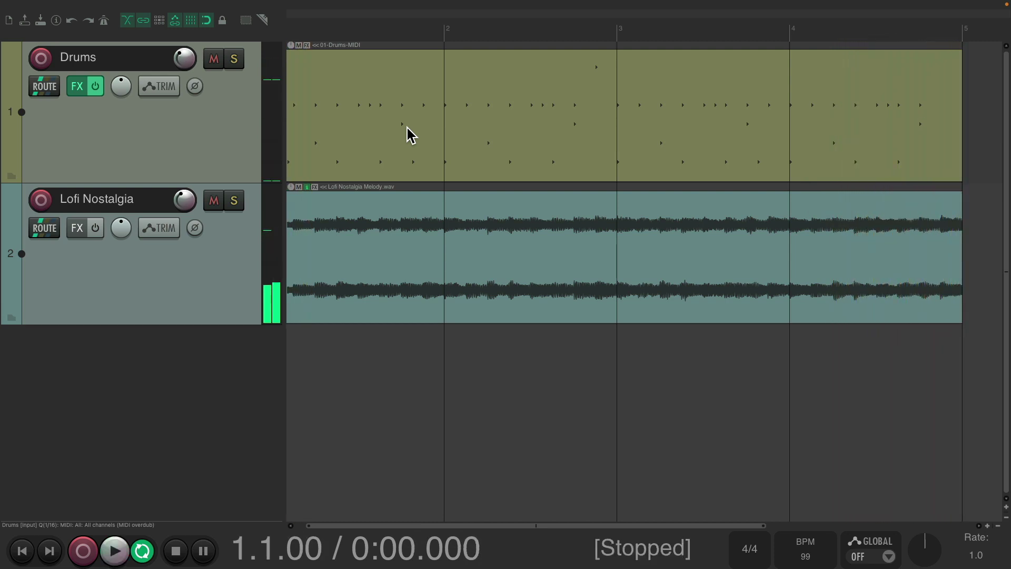
pyautogui.doubleClick(450, 75)
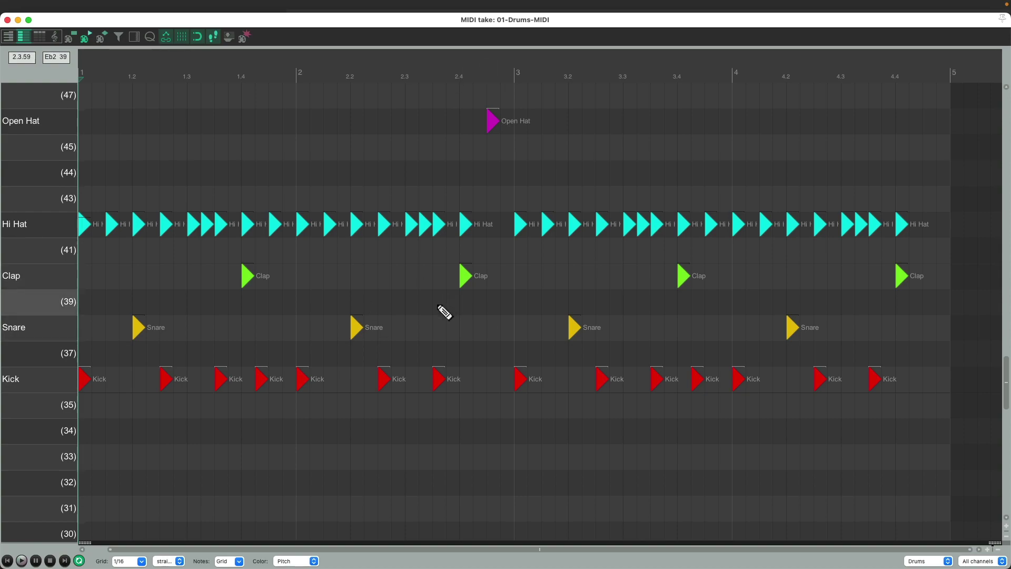
pyautogui.press('Escape')
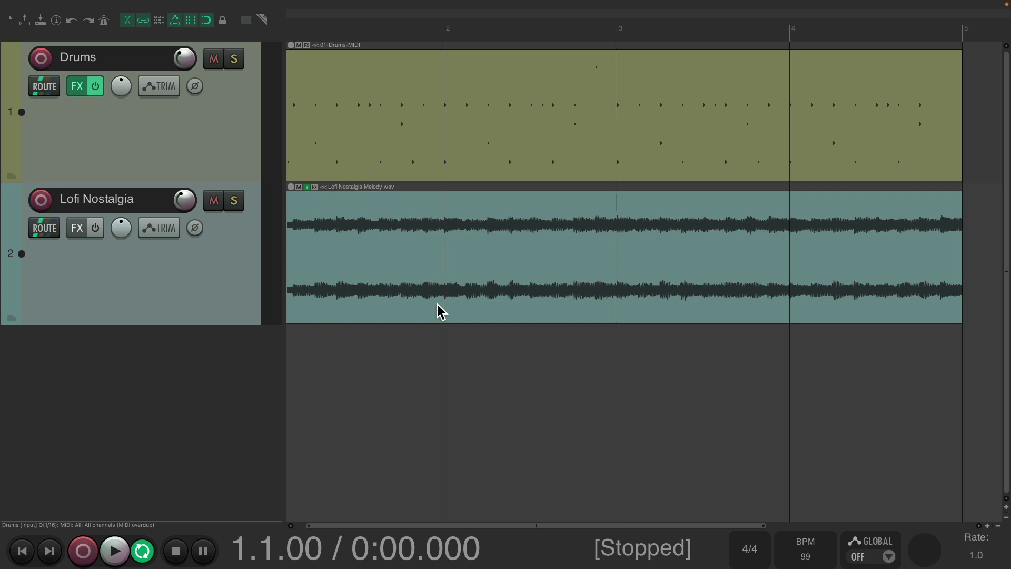
pyautogui.click(73, 90)
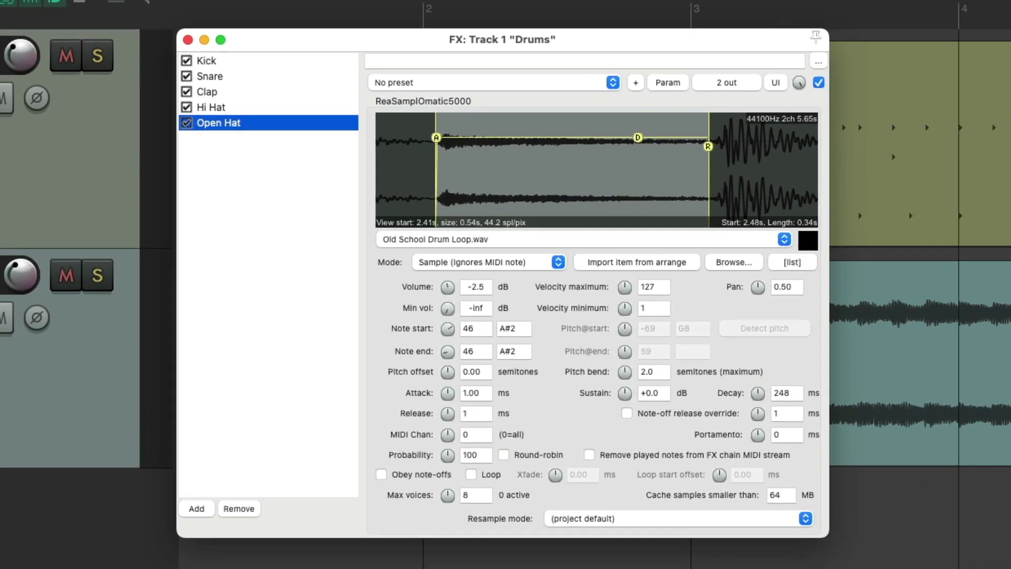
pyautogui.click(295, 213)
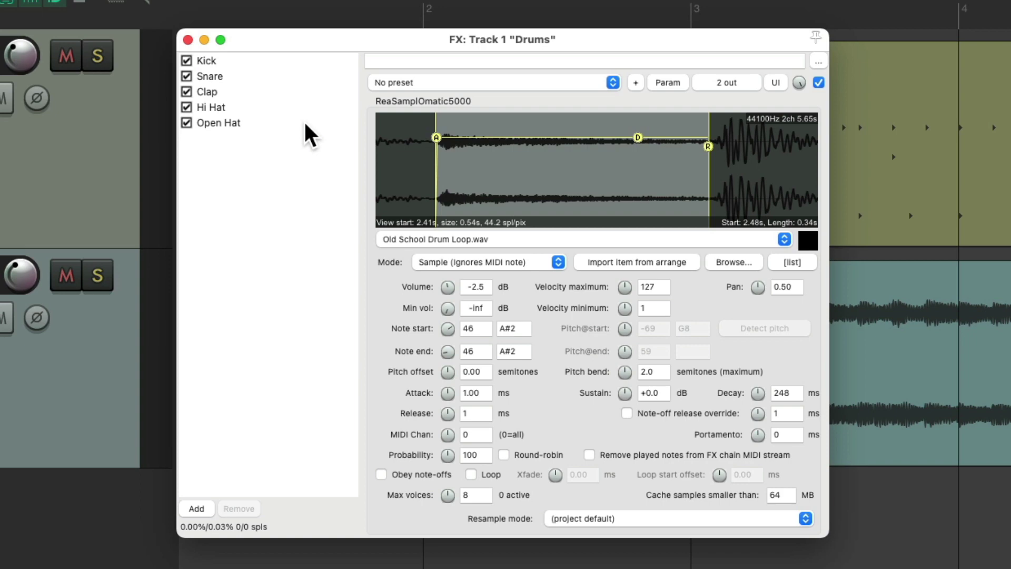
pyautogui.press('Escape')
pyautogui.doubleClick(365, 113)
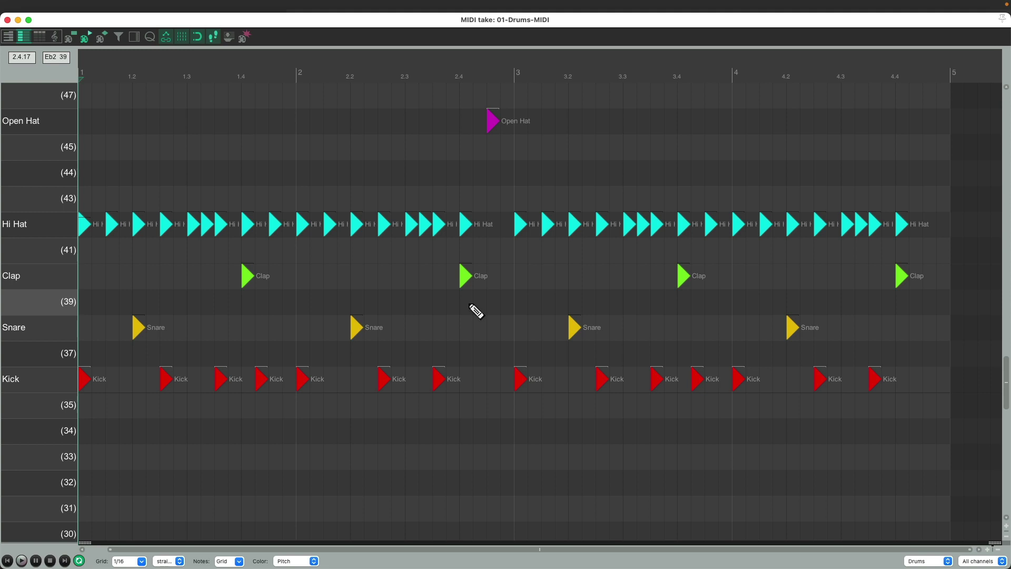
pyautogui.press('Escape')
pyautogui.click(78, 87)
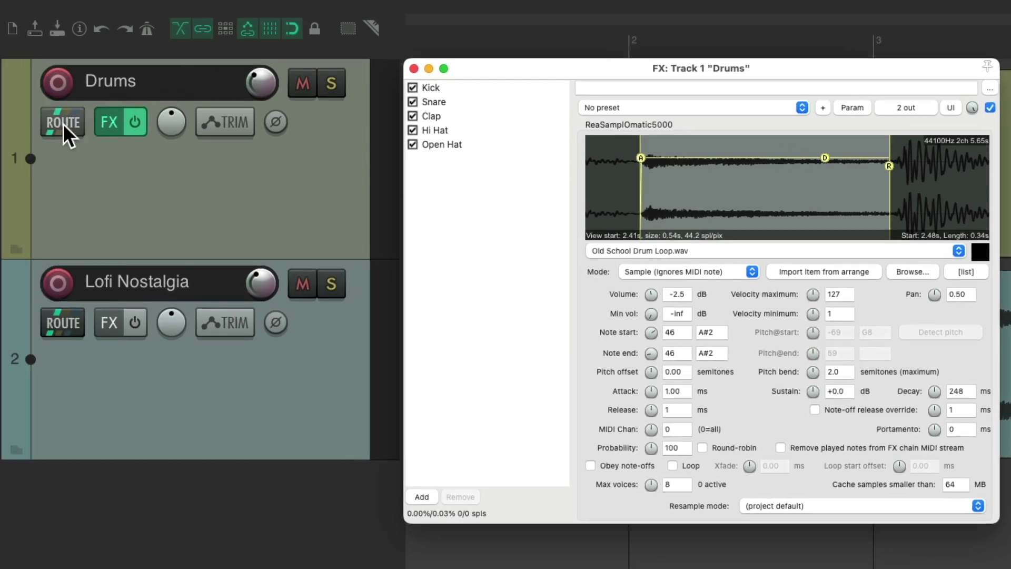
pyautogui.click(64, 124)
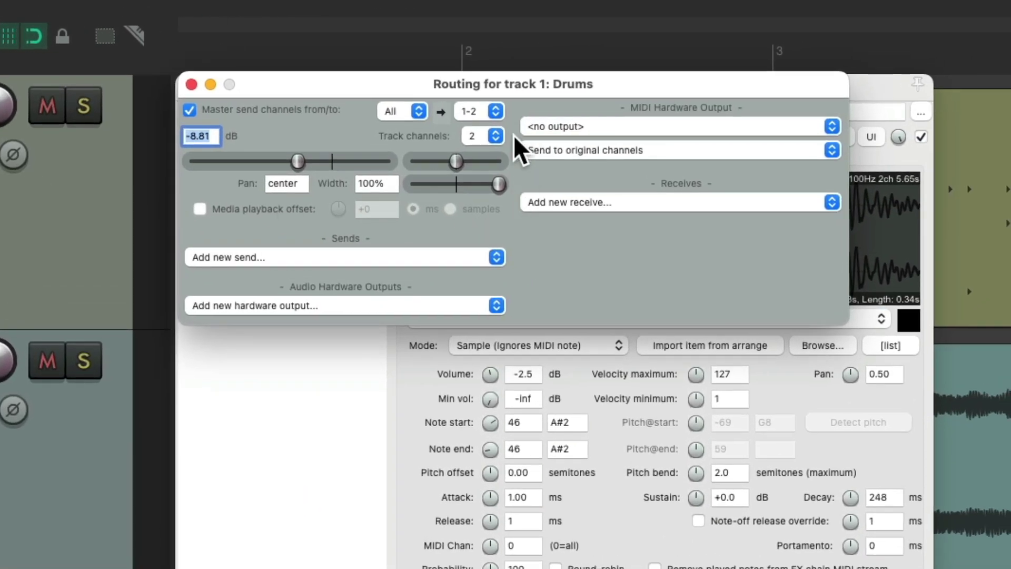
pyautogui.press('Escape')
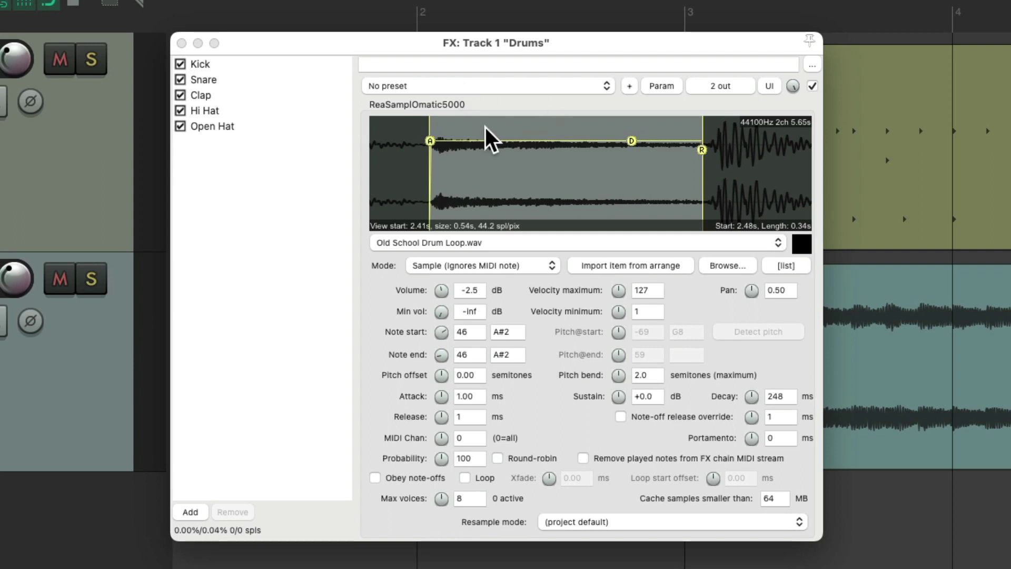
pyautogui.click(312, 64)
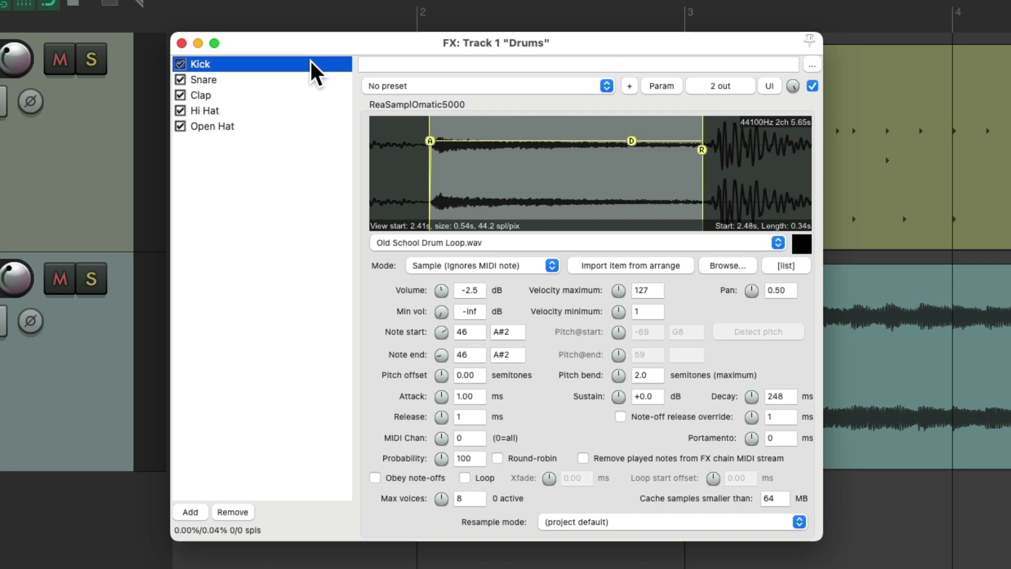
pyautogui.click(736, 89)
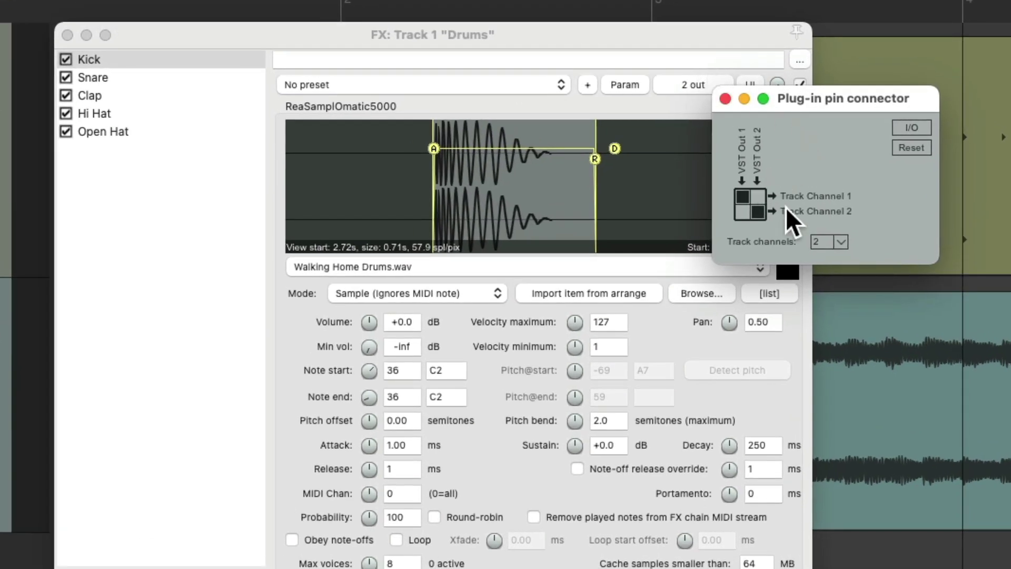
pyautogui.click(844, 241)
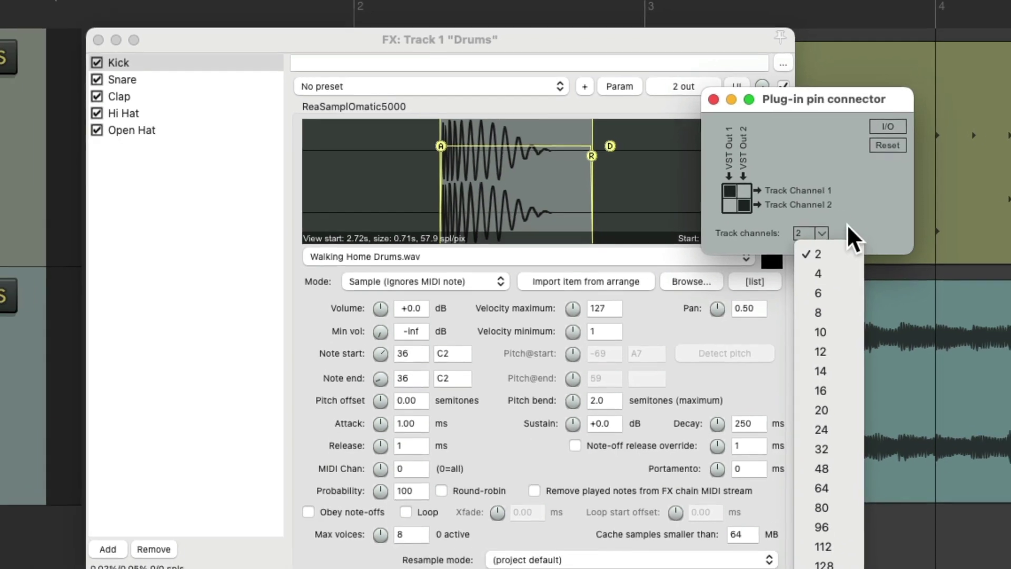
pyautogui.click(838, 241)
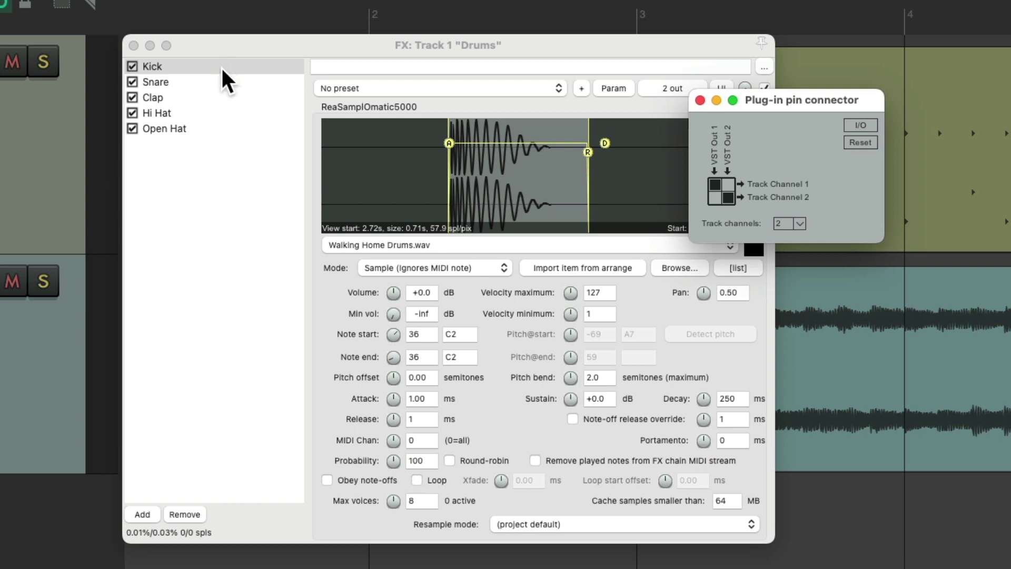
pyautogui.click(221, 81)
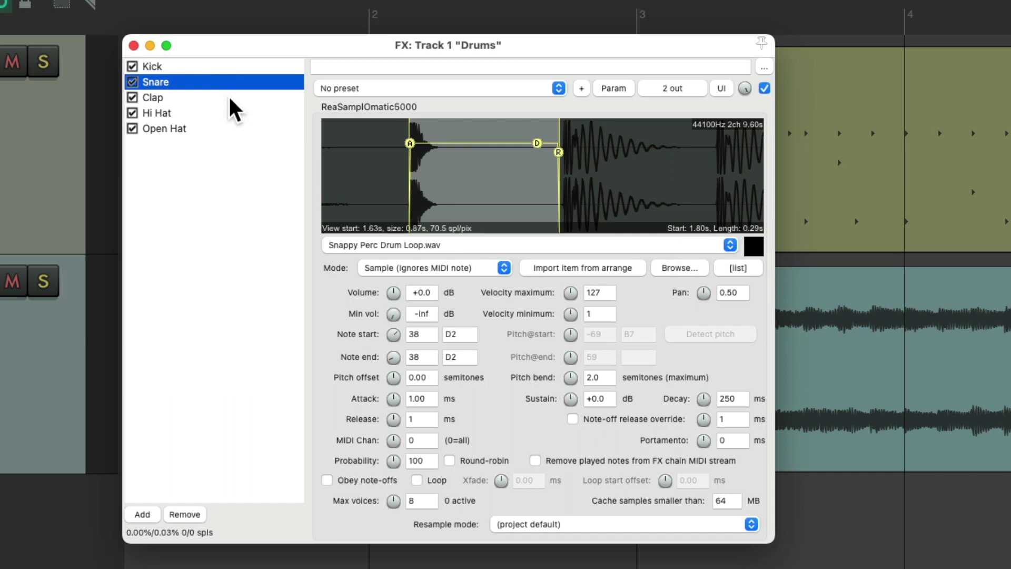
pyautogui.click(232, 98)
pyautogui.click(241, 113)
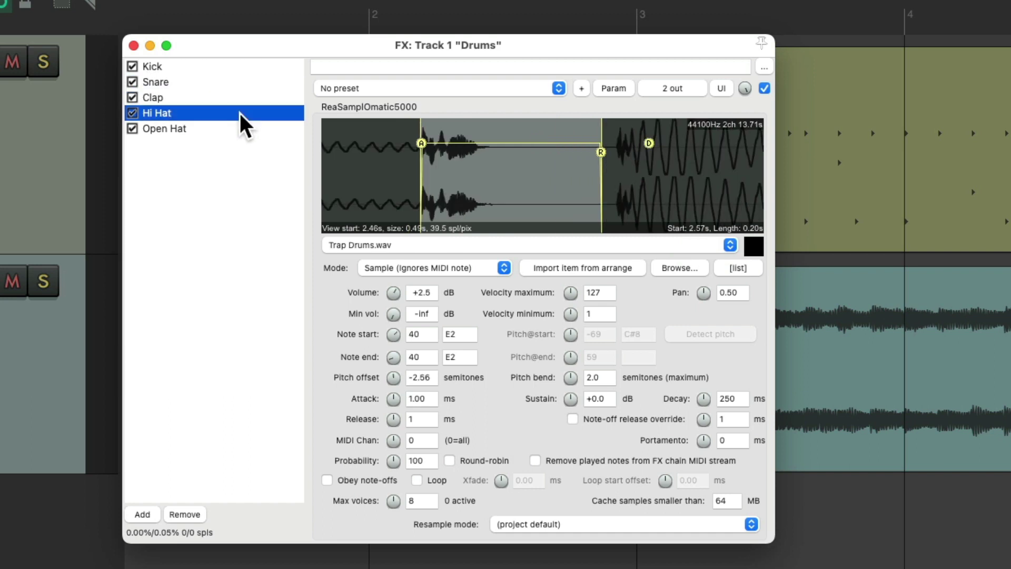
pyautogui.click(248, 129)
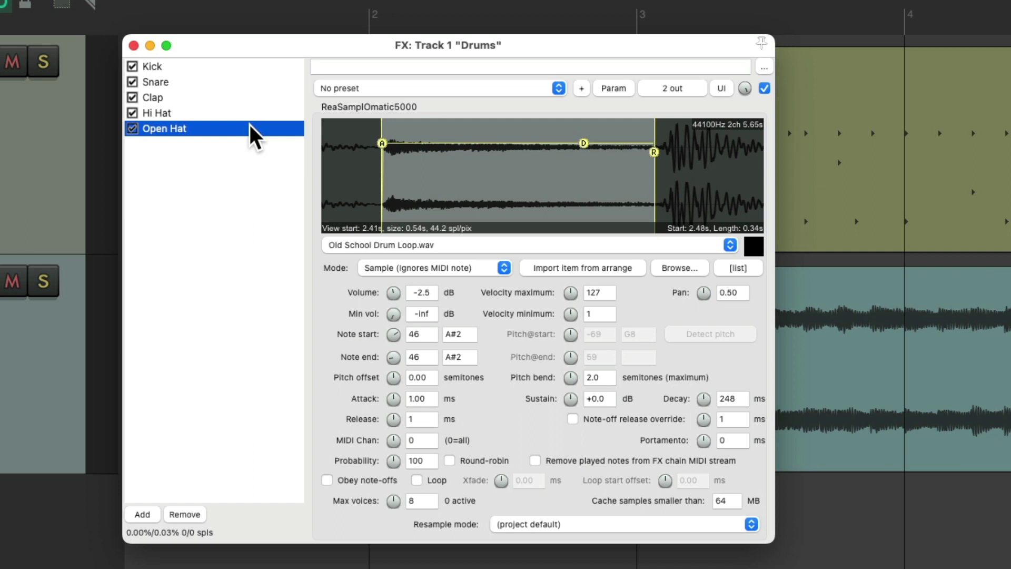
pyautogui.click(236, 114)
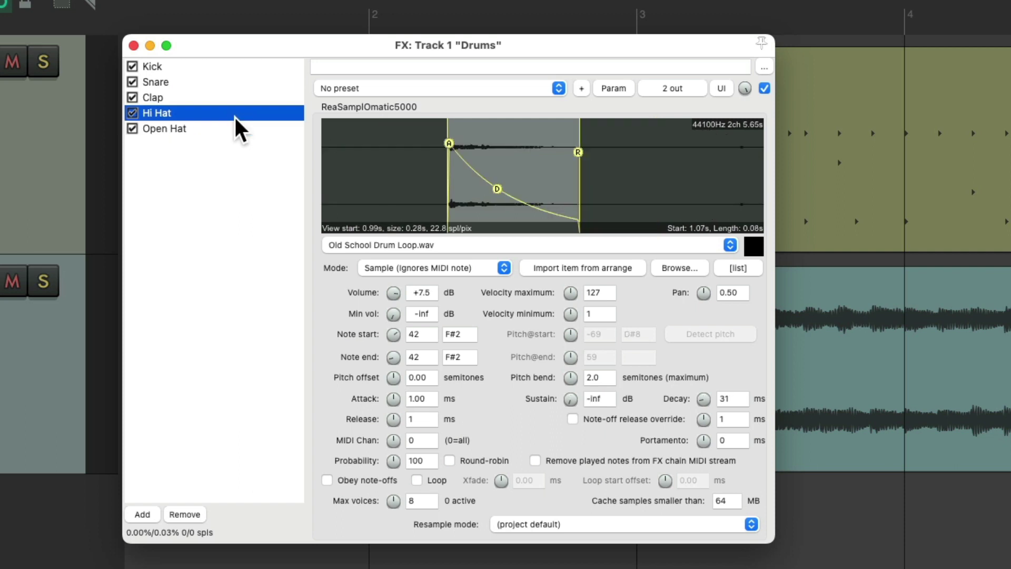
# - From the Kick sampler's output pin mapping, set the Drums track to 8 channels
pyautogui.click(233, 66)
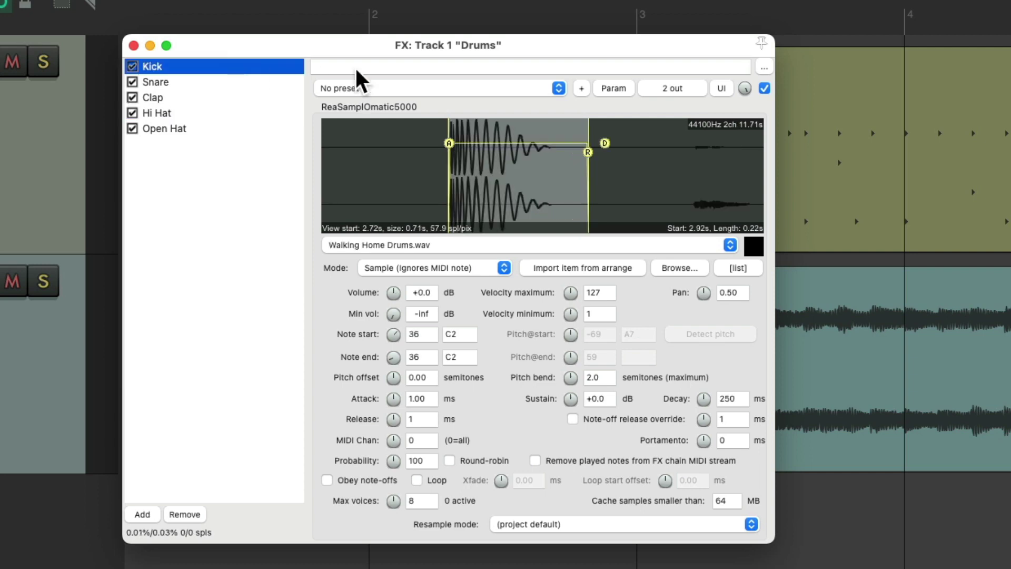
pyautogui.click(679, 92)
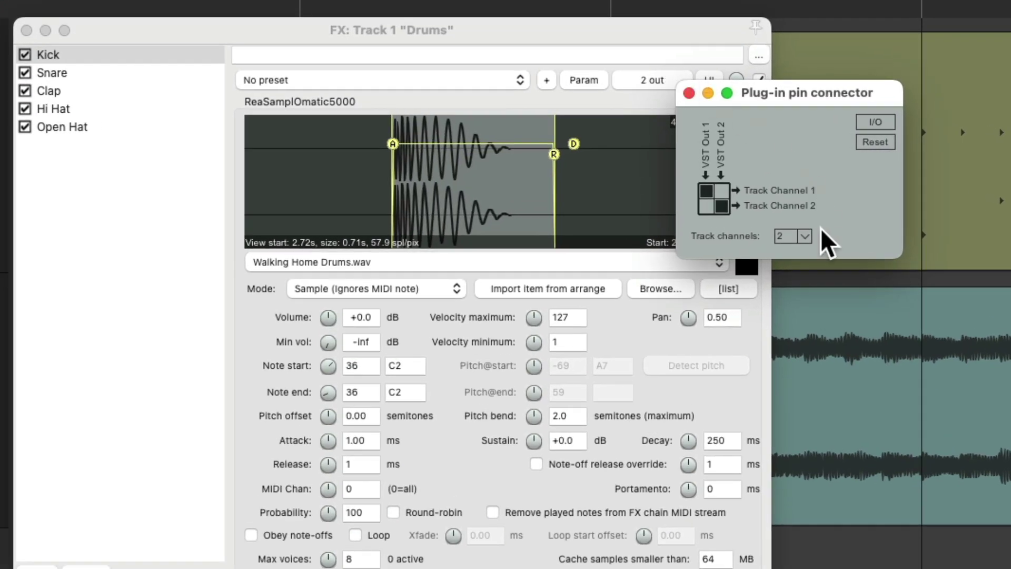
pyautogui.click(804, 223)
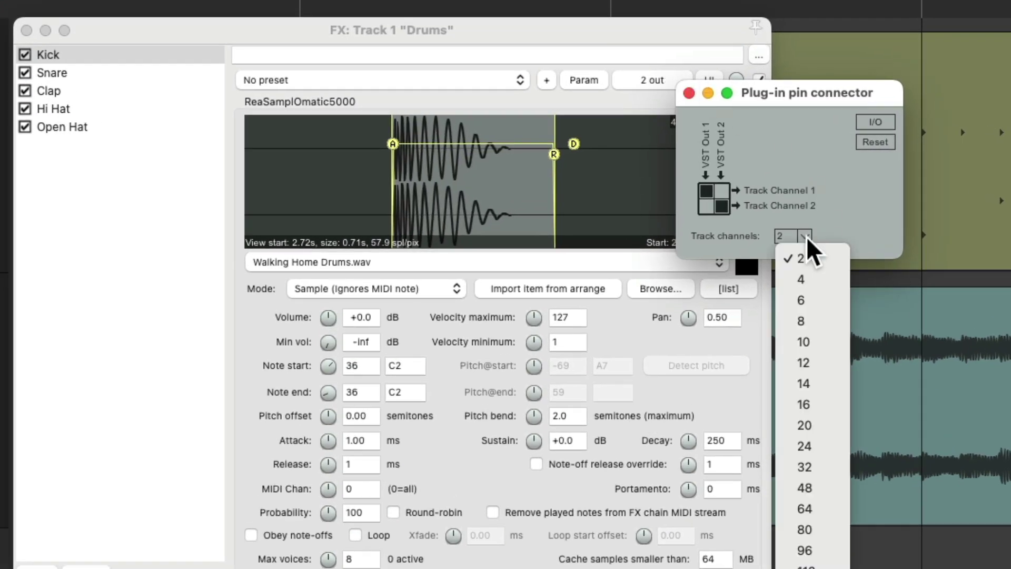
pyautogui.click(823, 322)
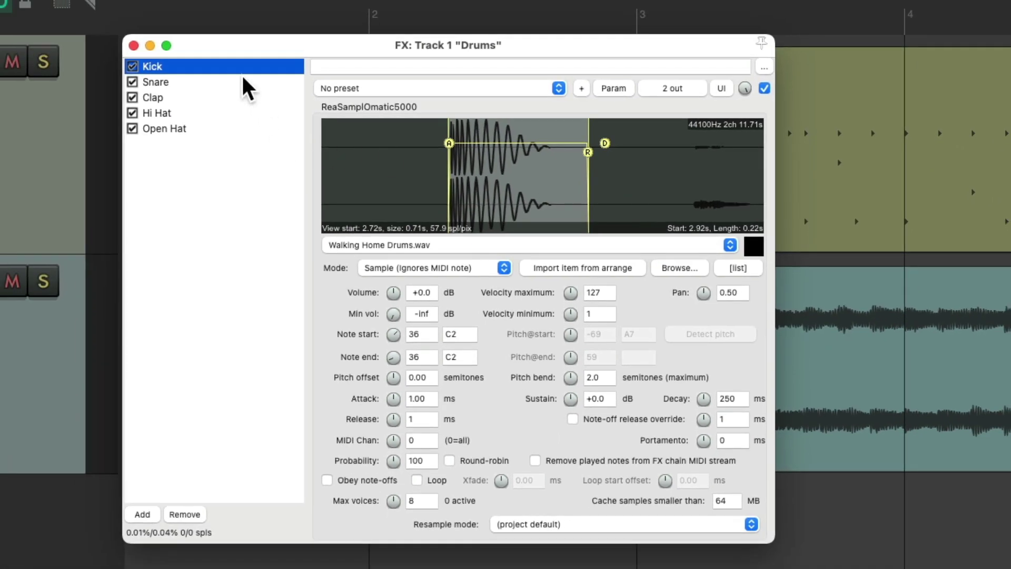
# - Clear the Snare sampler's output pins and route it to channels 3–4
pyautogui.click(154, 73)
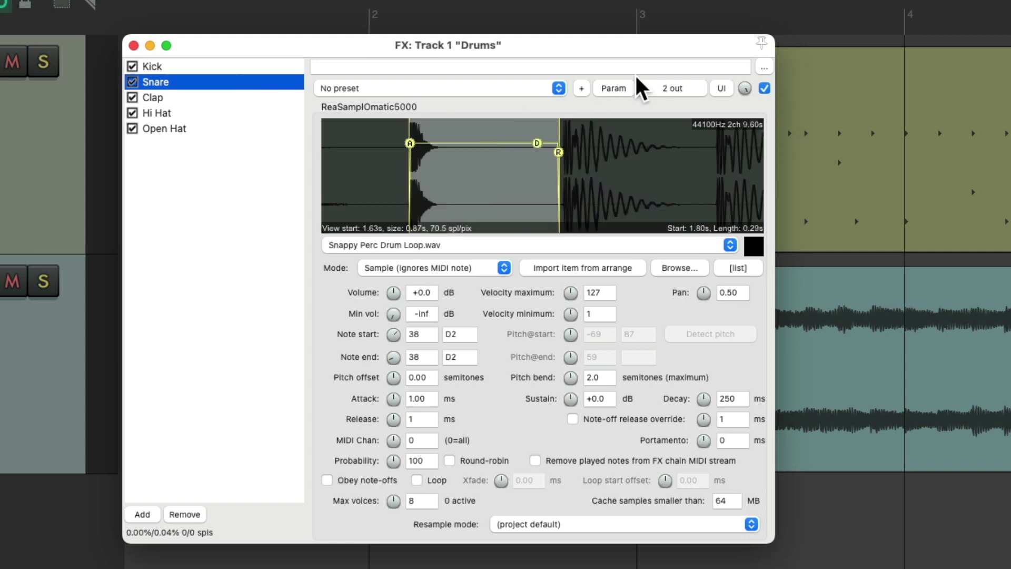
pyautogui.click(677, 88)
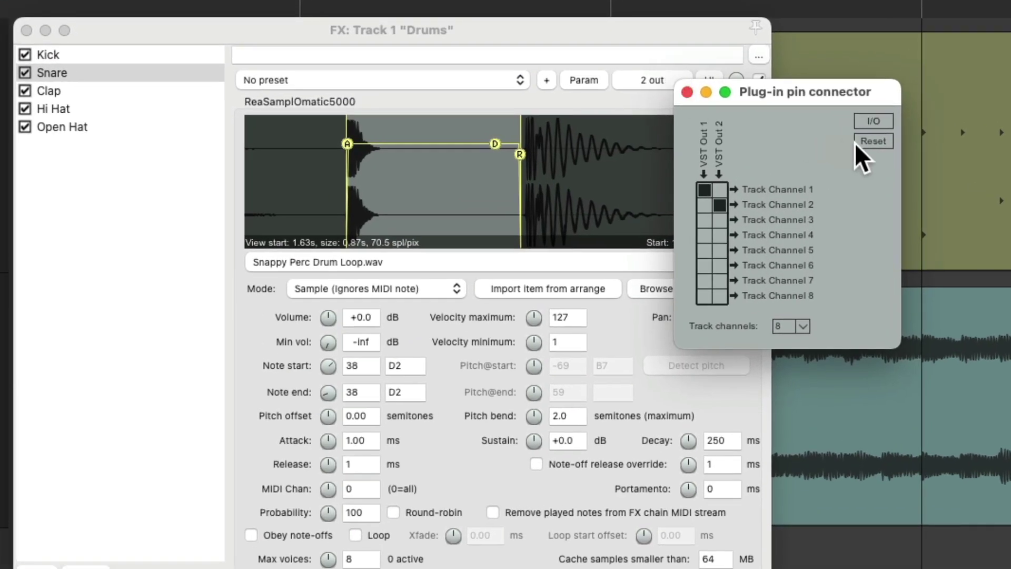
pyautogui.click(872, 141)
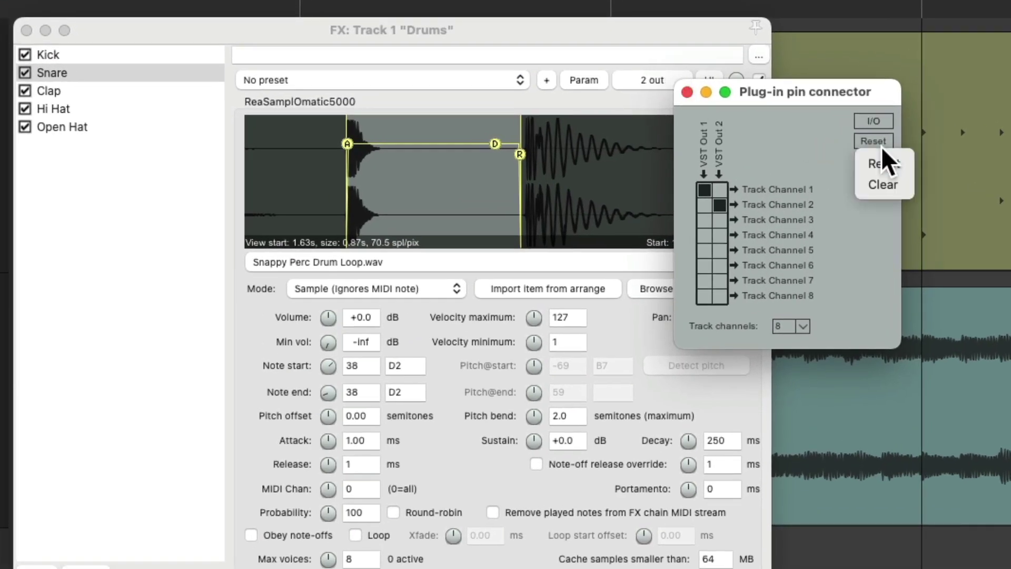
pyautogui.click(897, 181)
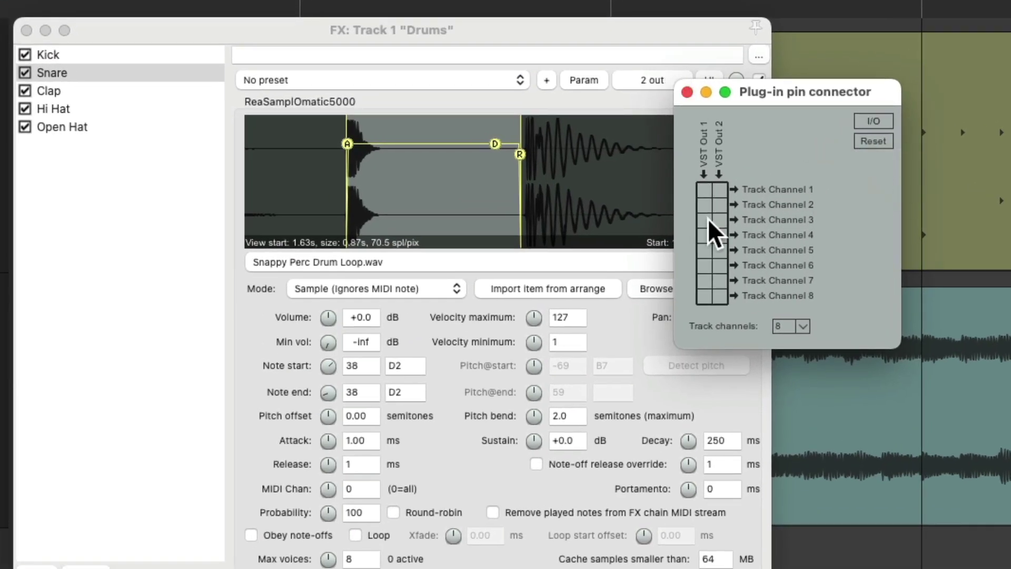
pyautogui.click(719, 234)
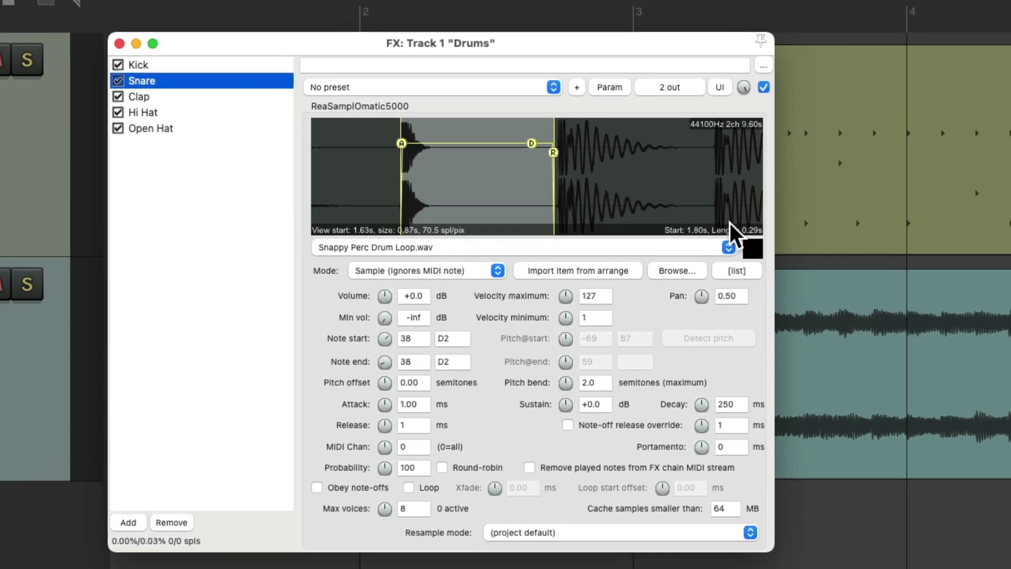
# - Clear the Clap sampler's output pins and route it to channels 5–6
pyautogui.click(258, 98)
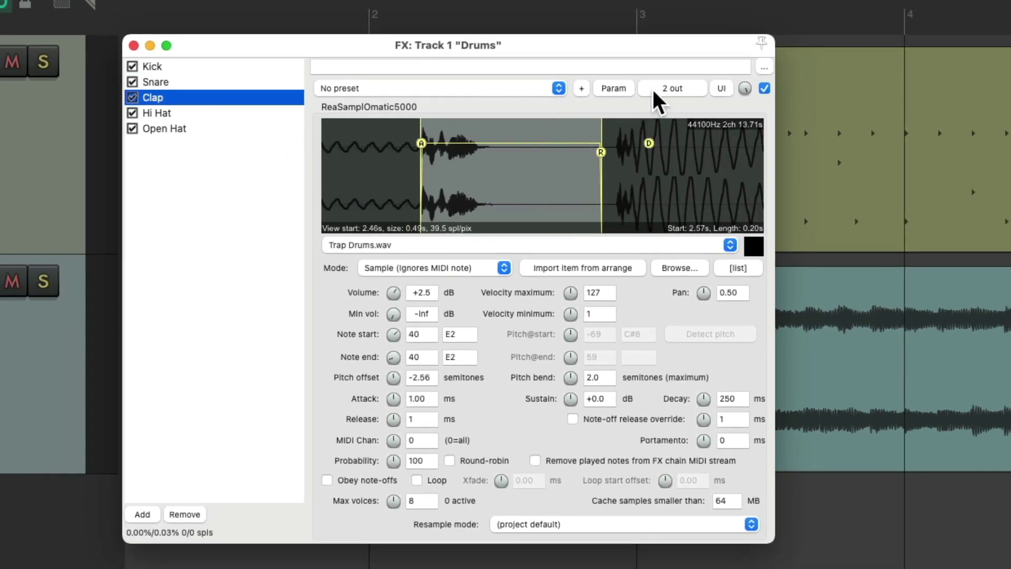
pyautogui.click(695, 92)
pyautogui.click(864, 142)
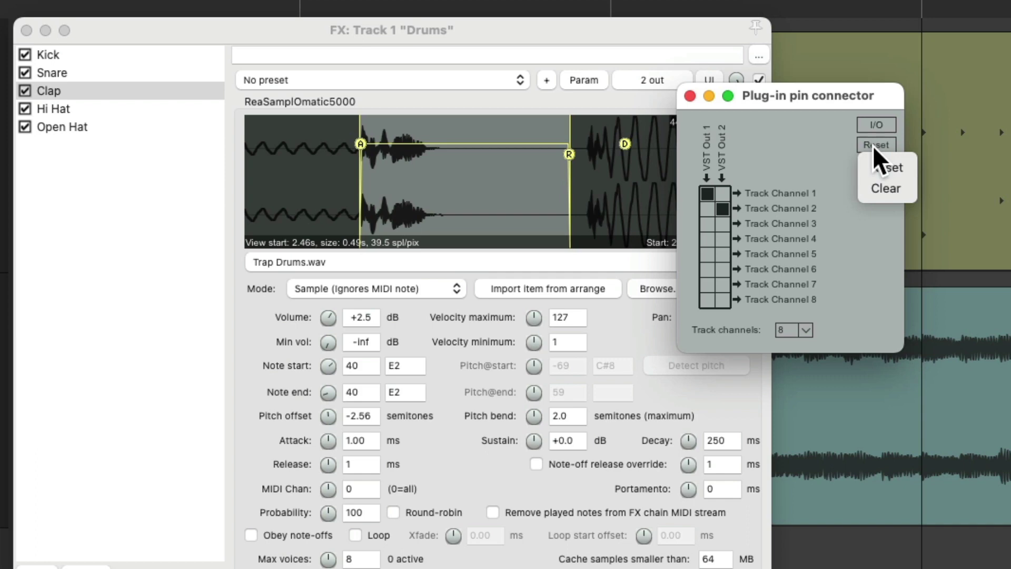
pyautogui.click(885, 188)
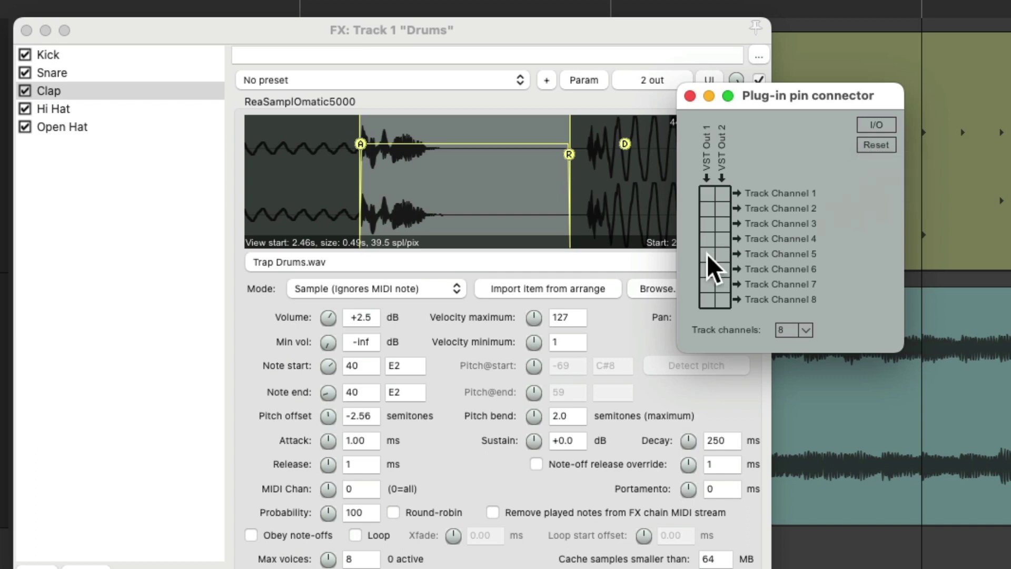
pyautogui.click(723, 269)
pyautogui.press('Escape')
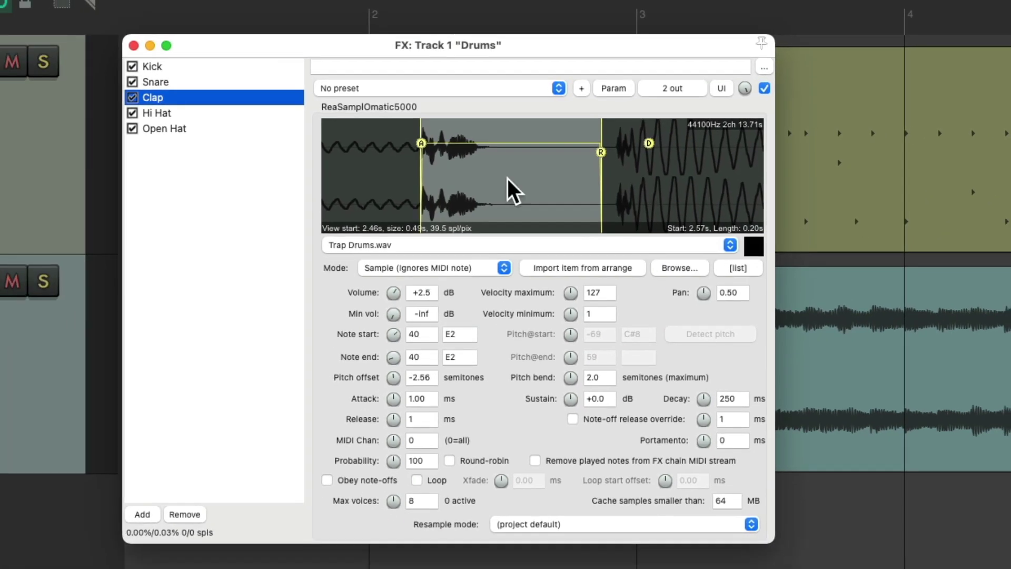
# - Clear the Hi Hat sampler's output pins and route it to channels 7–8
pyautogui.click(275, 114)
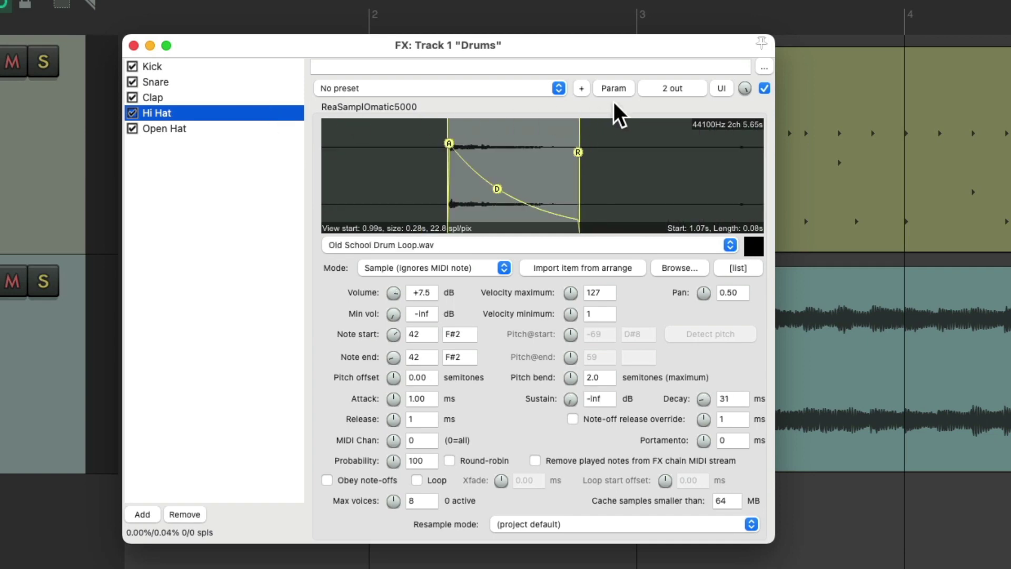
pyautogui.click(666, 88)
pyautogui.click(841, 144)
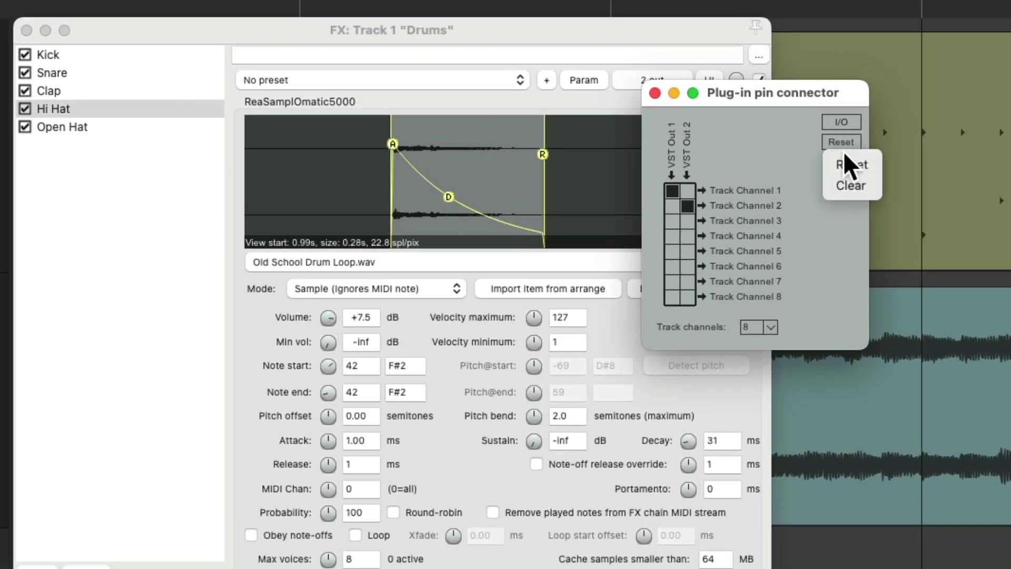
pyautogui.click(855, 178)
pyautogui.click(693, 296)
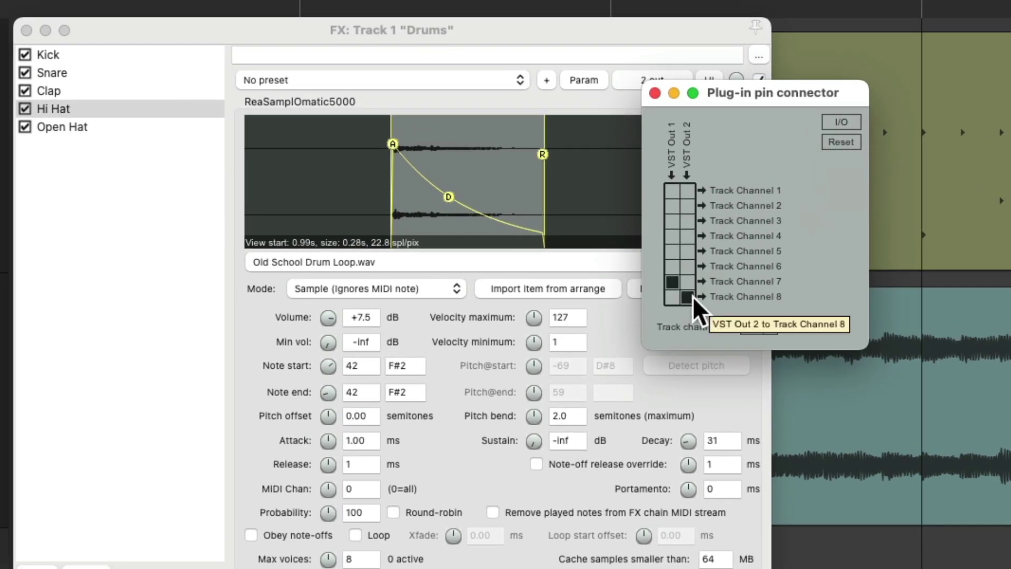
pyautogui.press('Escape')
# - Clear the Open Hat sampler's output pins and route it to channels 7–8
pyautogui.click(204, 127)
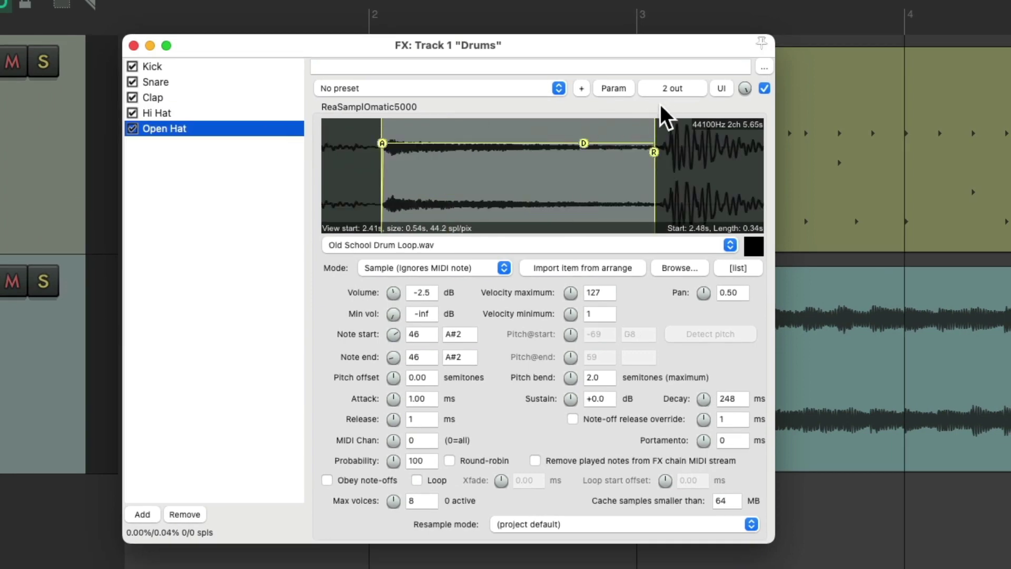
pyautogui.click(669, 88)
pyautogui.click(873, 145)
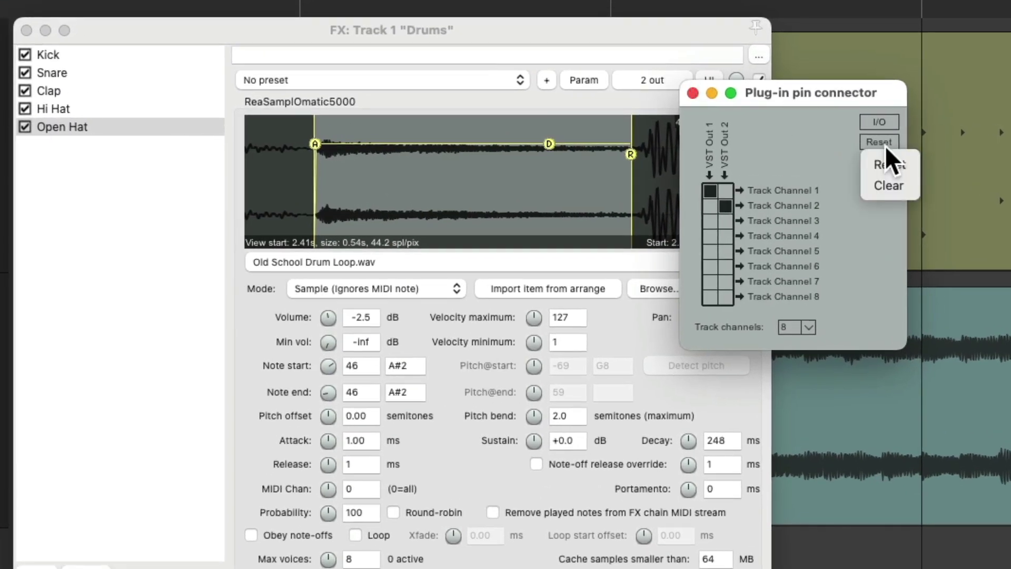
pyautogui.click(889, 186)
pyautogui.click(710, 282)
pyautogui.click(724, 296)
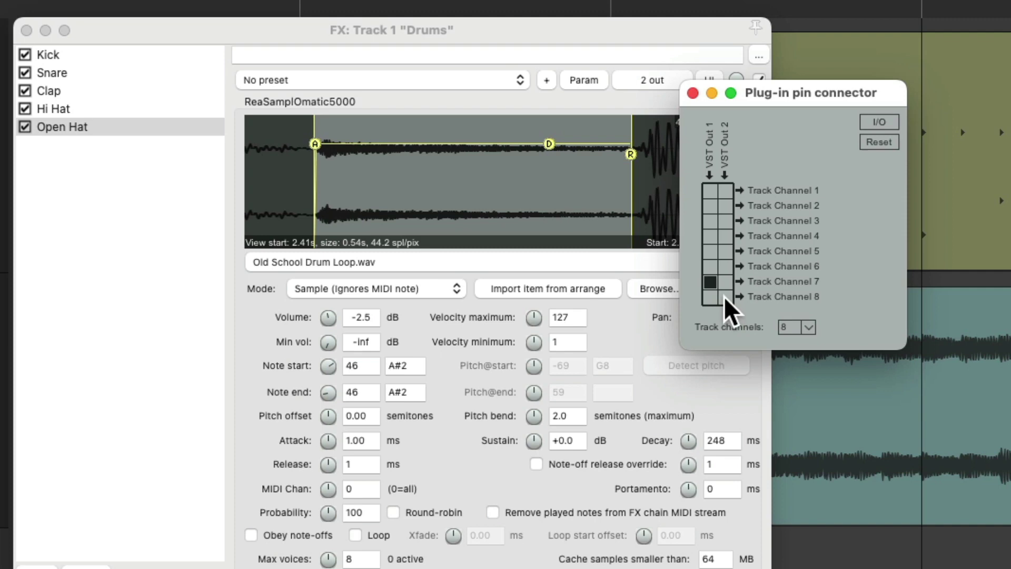
pyautogui.press('Escape')
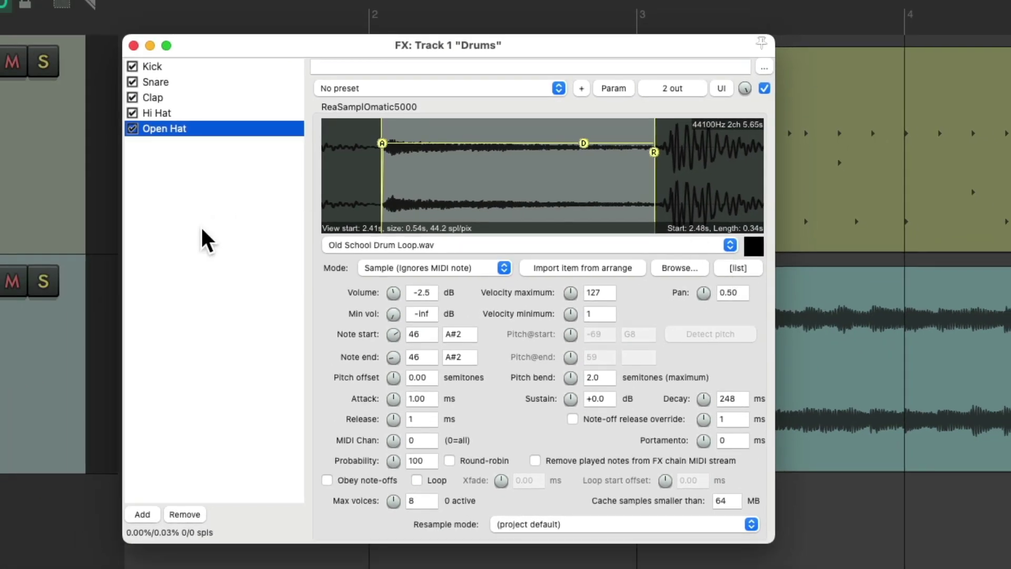
pyautogui.press('space')
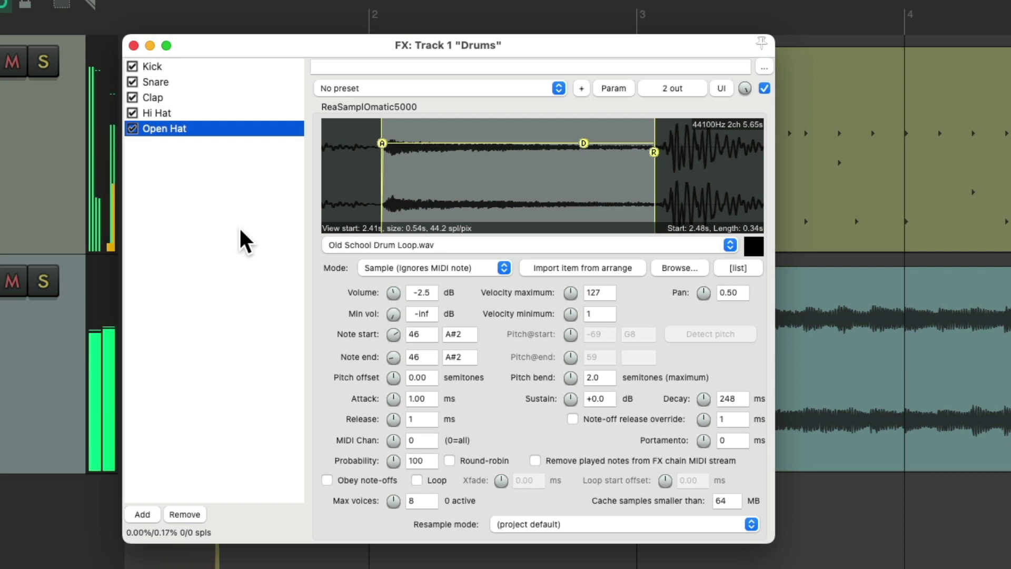
pyautogui.press('space')
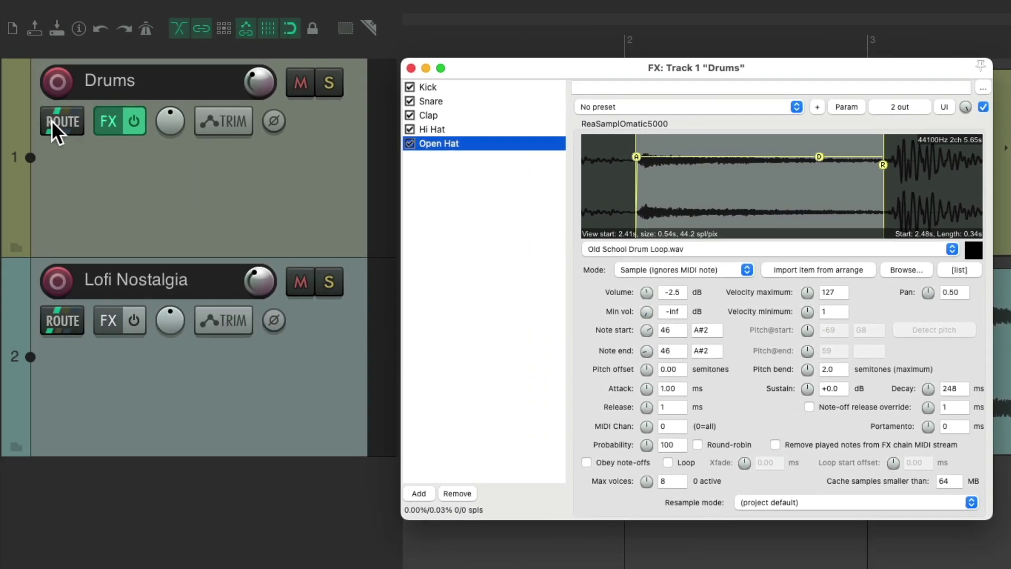
pyautogui.click(59, 123)
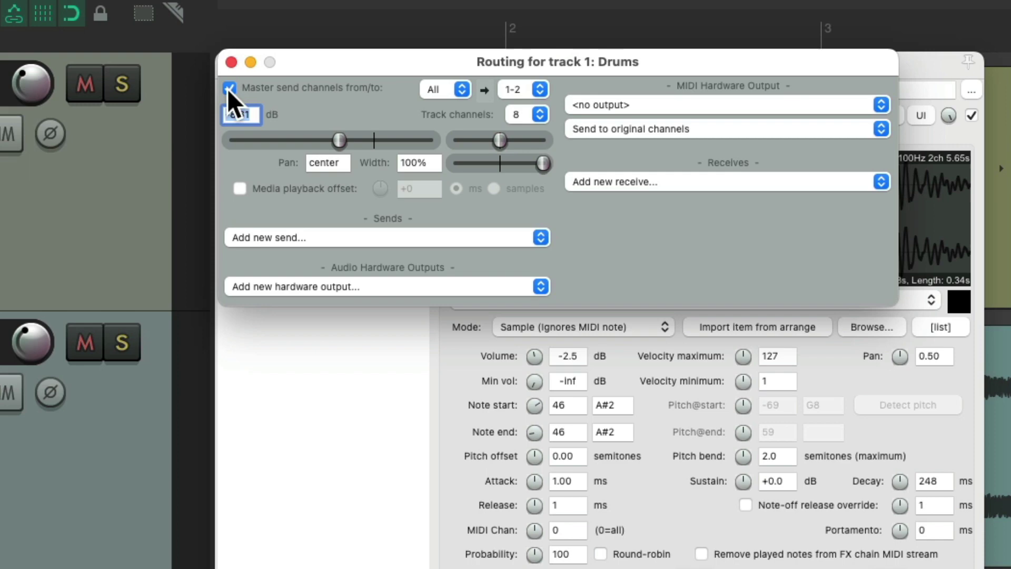
pyautogui.click(231, 62)
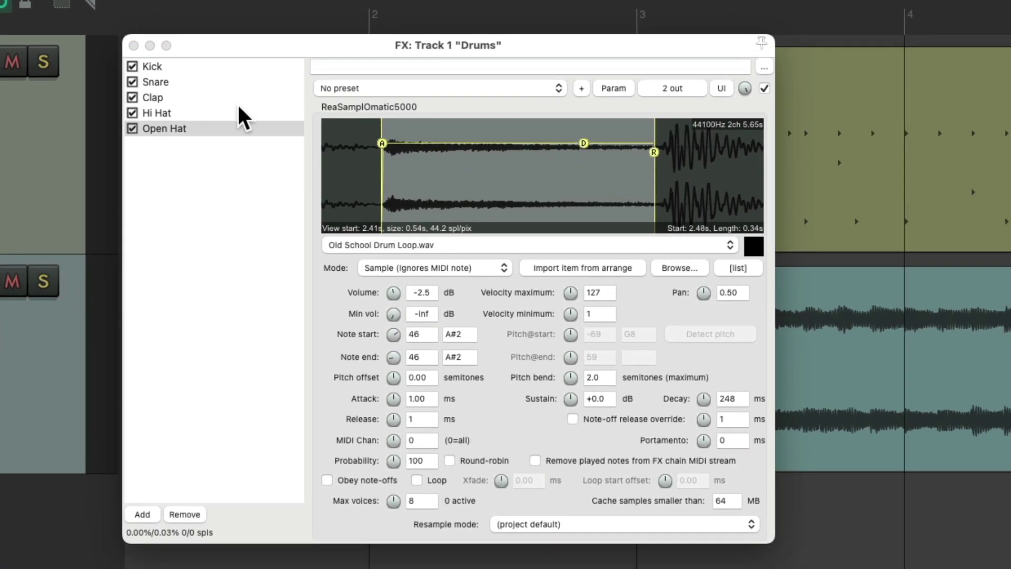
pyautogui.press('space')
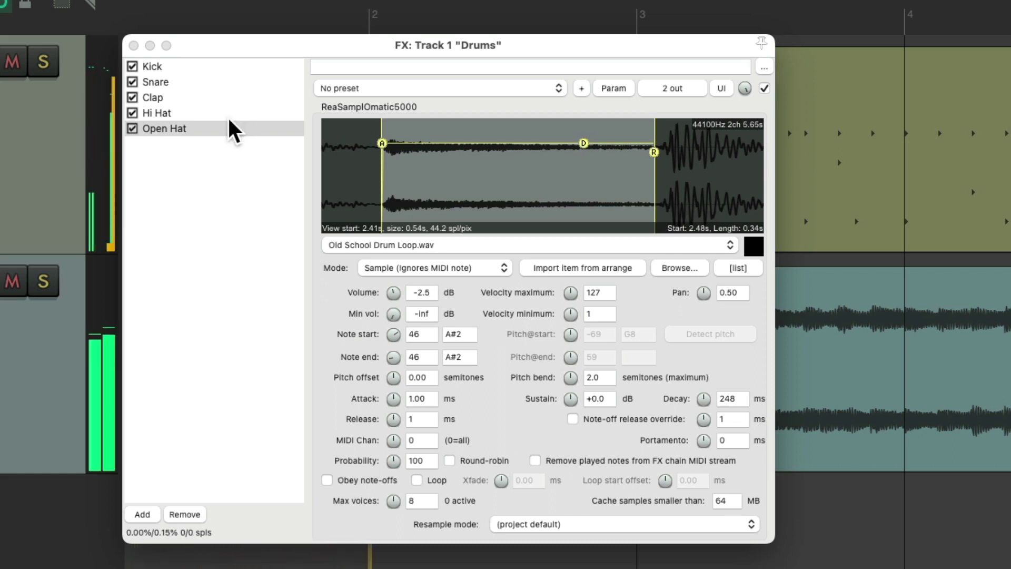
pyautogui.press('space')
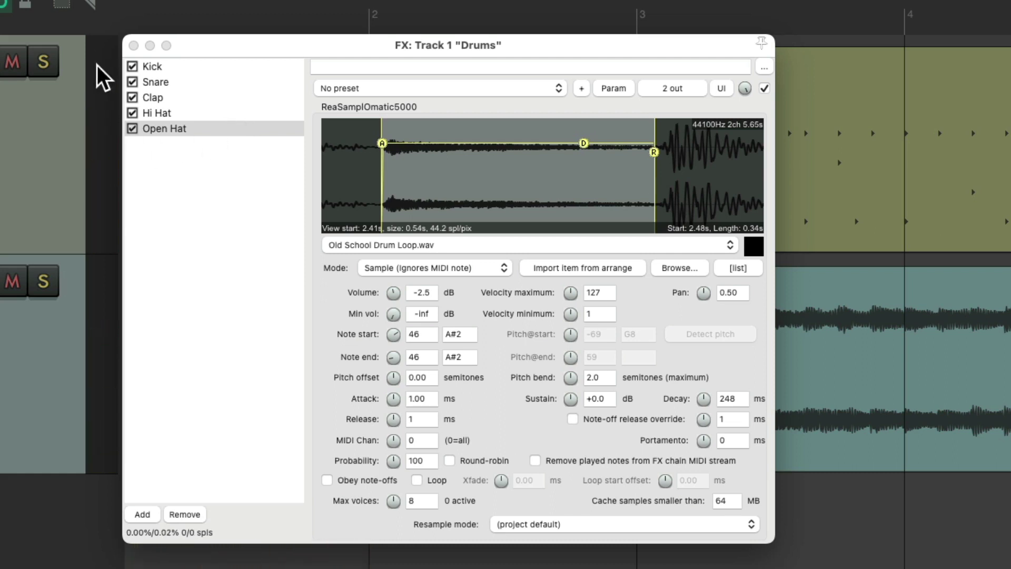
pyautogui.press('space')
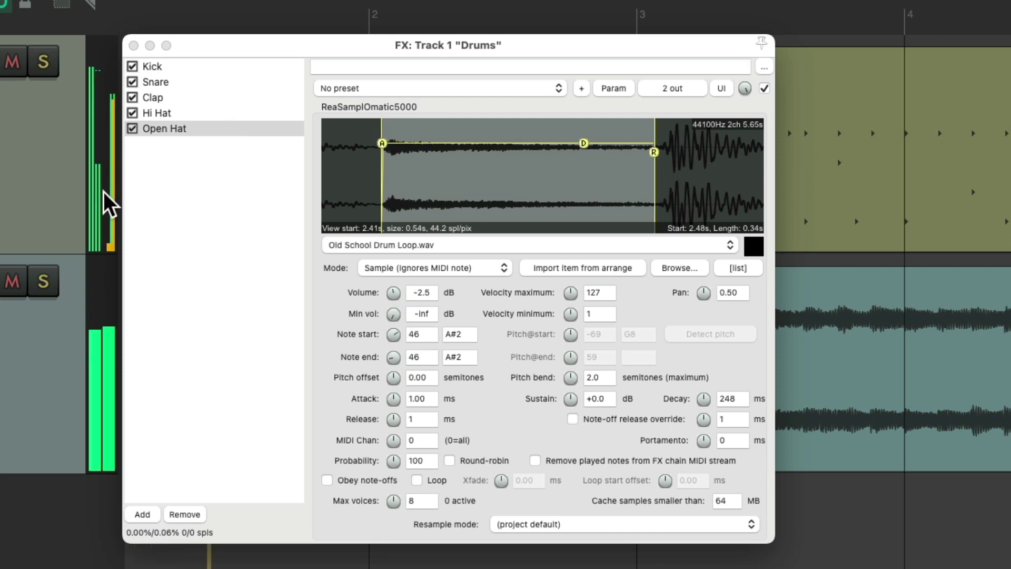
pyautogui.press('space')
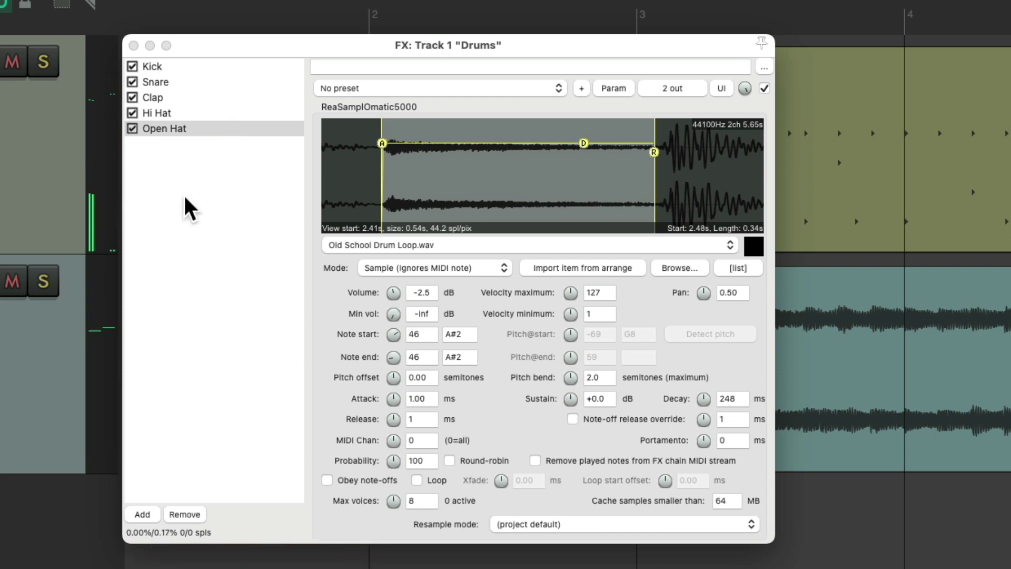
# - Close the Drums FX chain and insert new empty tracks below Drums
pyautogui.click(133, 46)
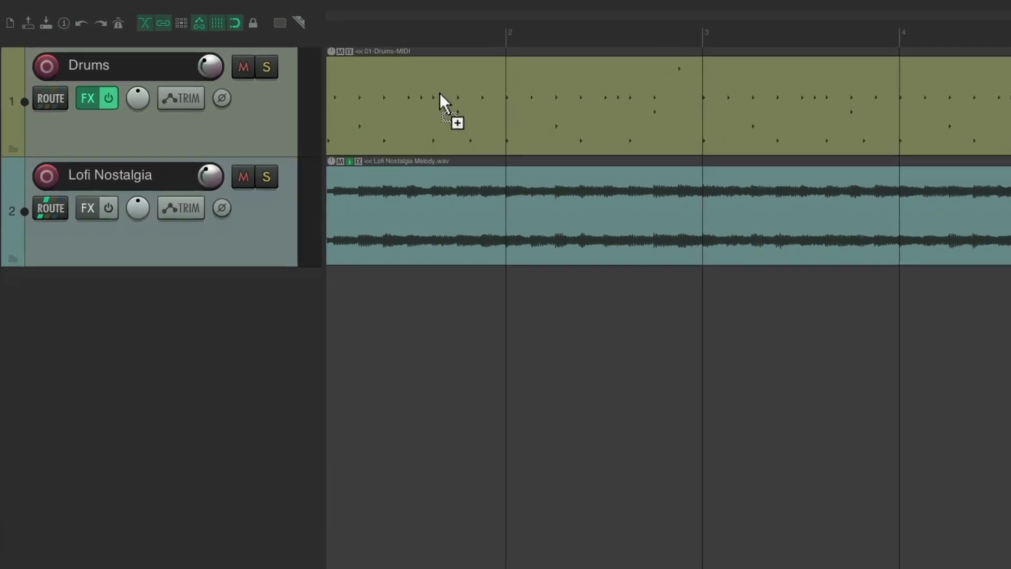
pyautogui.click(290, 102)
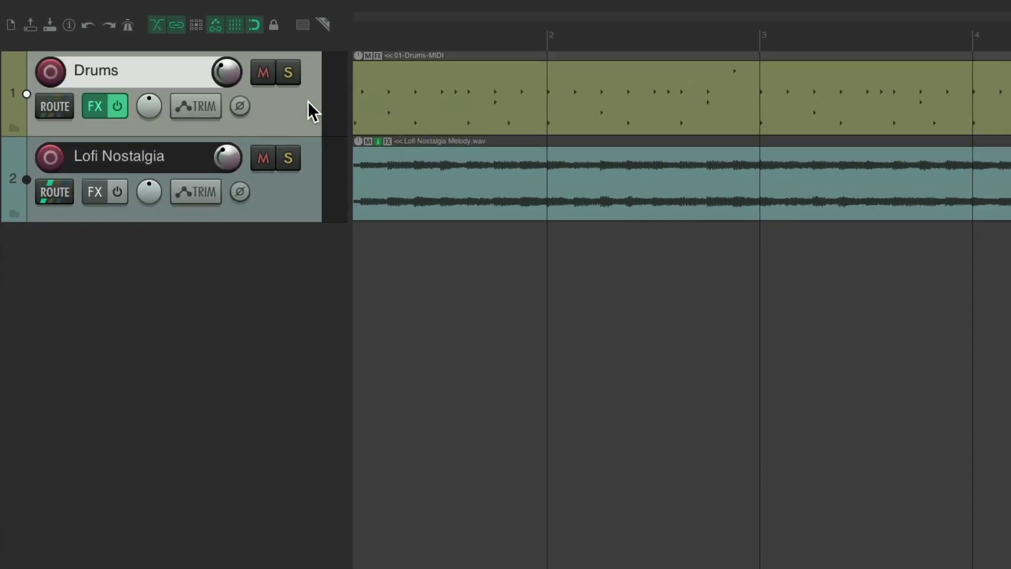
pyautogui.hotkey('ctrl', 't')
pyautogui.hotkey('ctrl', 't')
pyautogui.hotkey('ctrl', 't')
pyautogui.hotkey('ctrl', 't')
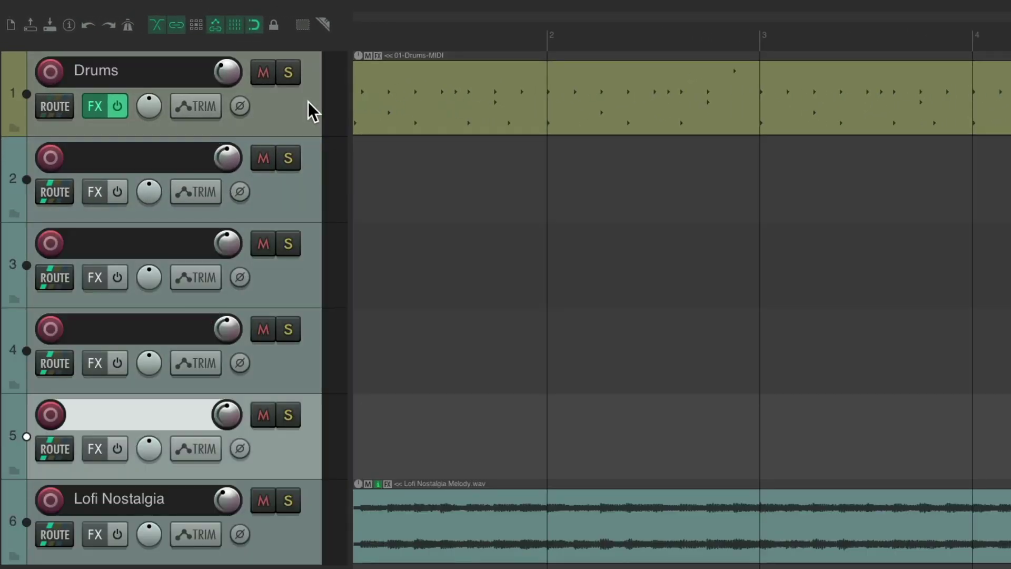
# - Name the new tracks Kick, Snare, Clap and Hi Hat
pyautogui.doubleClick(172, 157)
pyautogui.write('Kic')
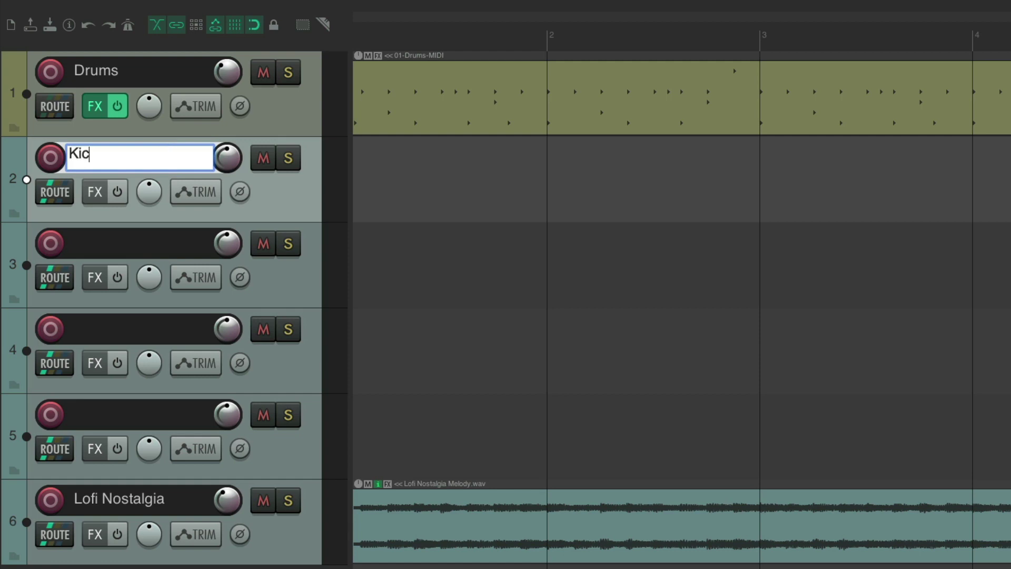
pyautogui.write('k')
pyautogui.press('Tab')
pyautogui.write('Snare')
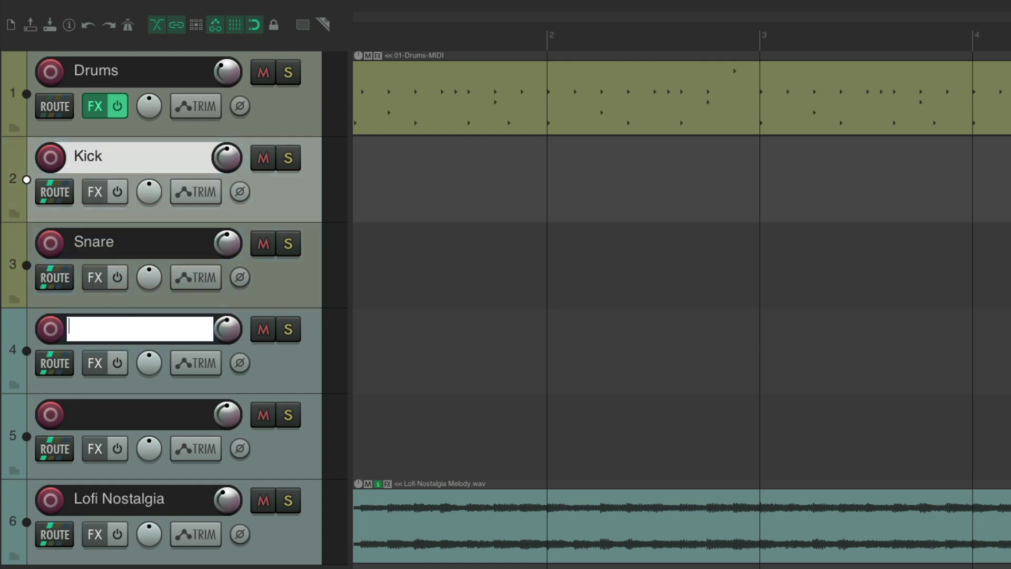
pyautogui.press('Tab')
pyautogui.write('Hi Ha')
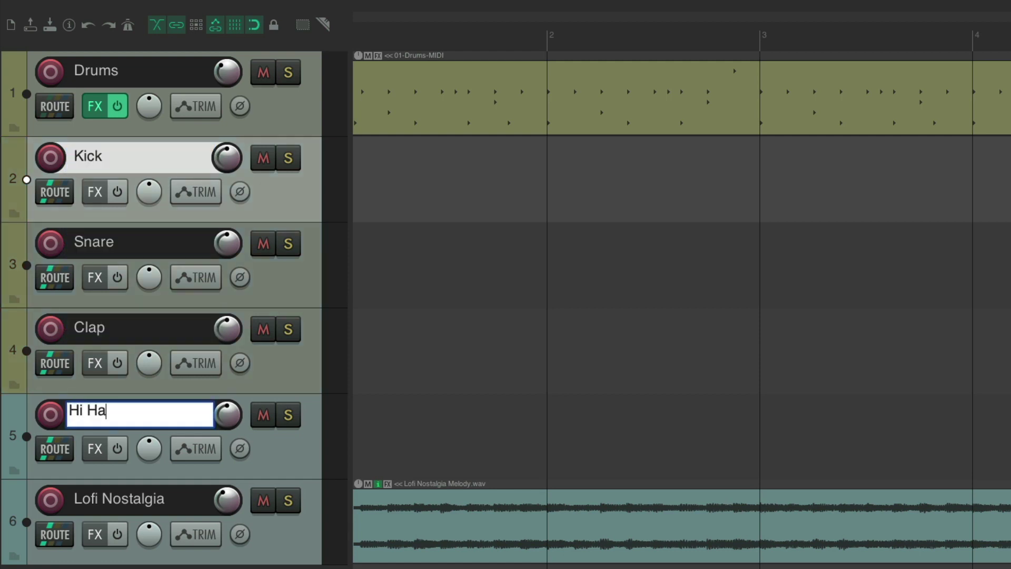
pyautogui.write('t')
pyautogui.press('Return')
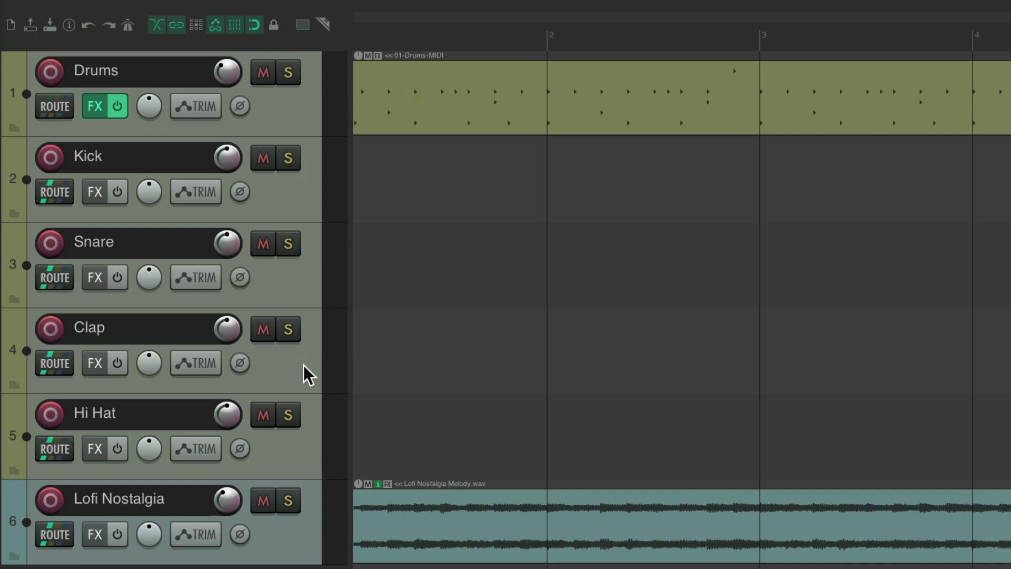
# - Create sends from Drums to the Kick, Snare, Clap and Hi Hat tracks
pyautogui.click(300, 209)
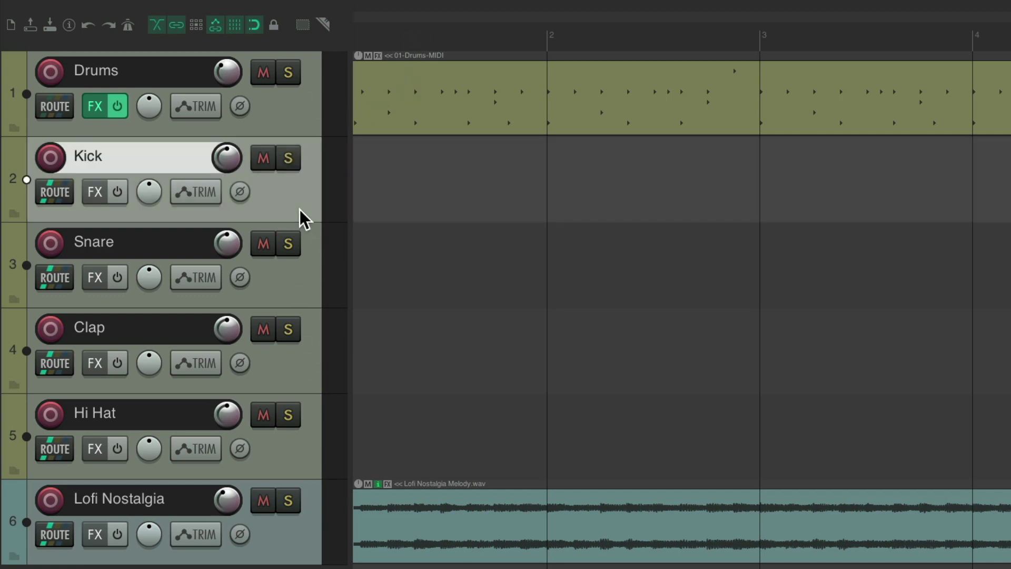
pyautogui.keyDown('shift'); pyautogui.click(303, 450); pyautogui.keyUp('shift')
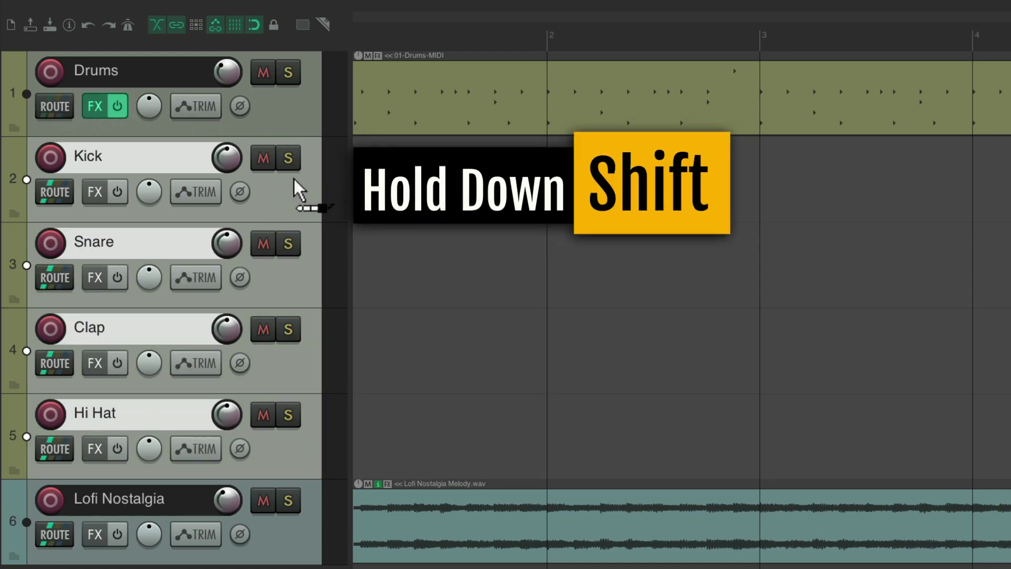
pyautogui.moveTo(294, 199); pyautogui.dragTo(286, 203)
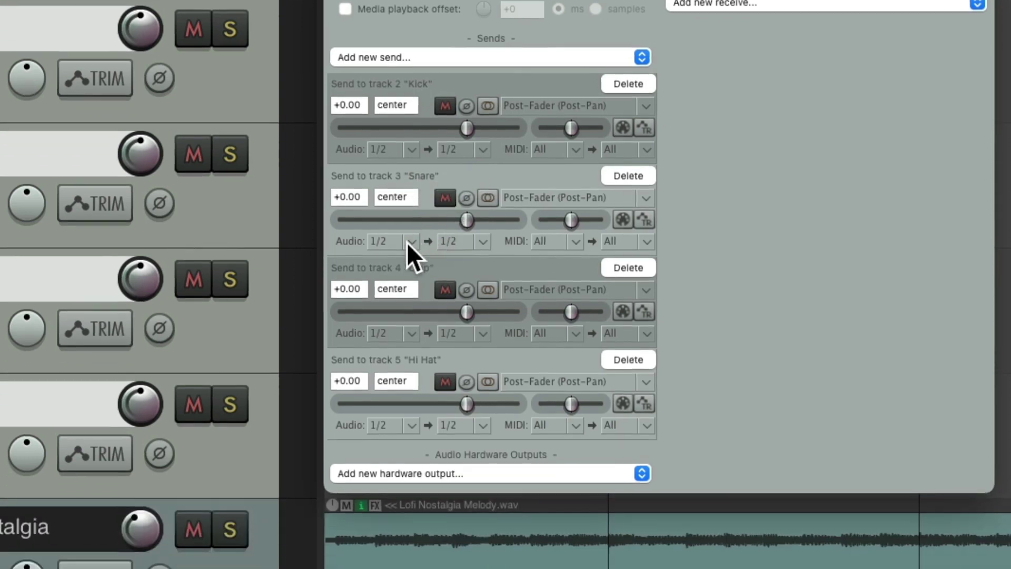
# - Set the Snare, Clap and Hi Hat send sources to Stereo 3/4, 5/6 and 7/8
pyautogui.click(407, 243)
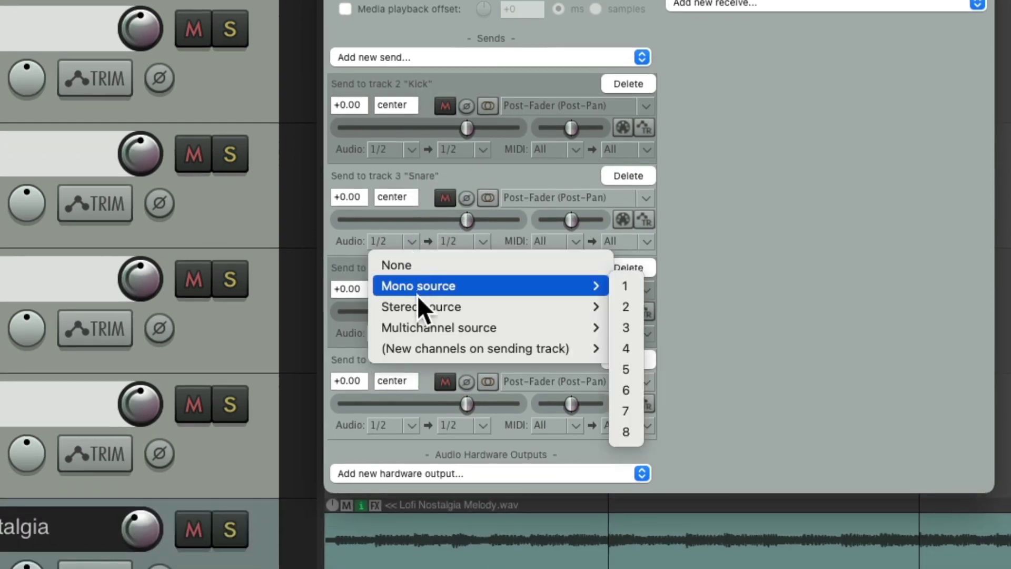
pyautogui.moveTo(444, 308)
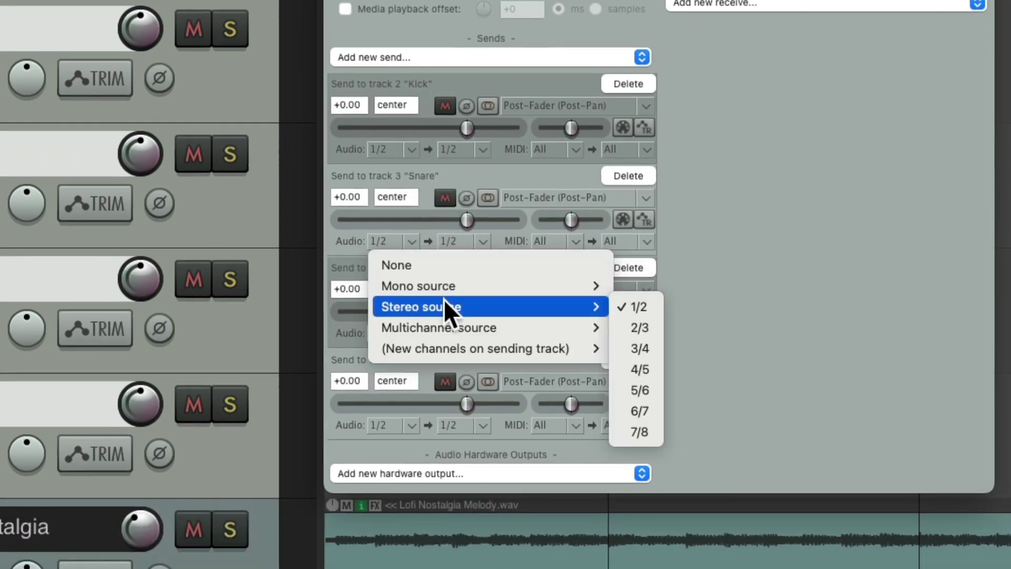
pyautogui.click(657, 347)
pyautogui.click(411, 333)
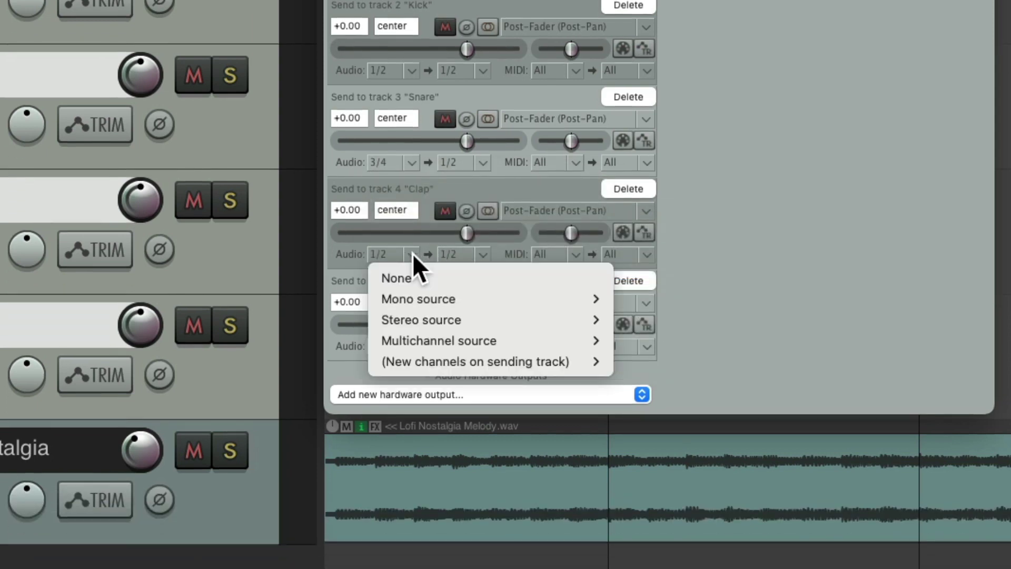
pyautogui.moveTo(429, 319)
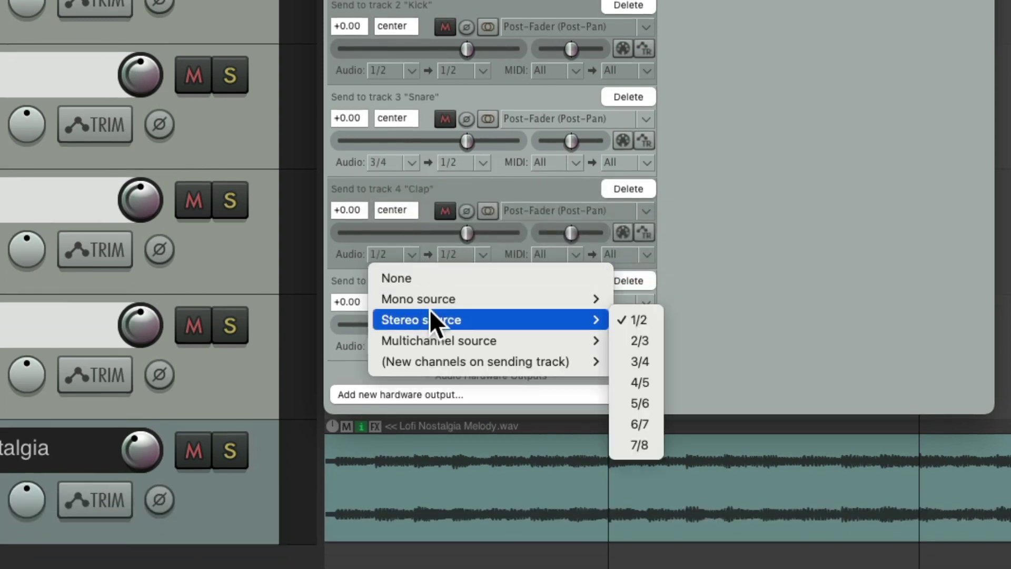
pyautogui.click(660, 401)
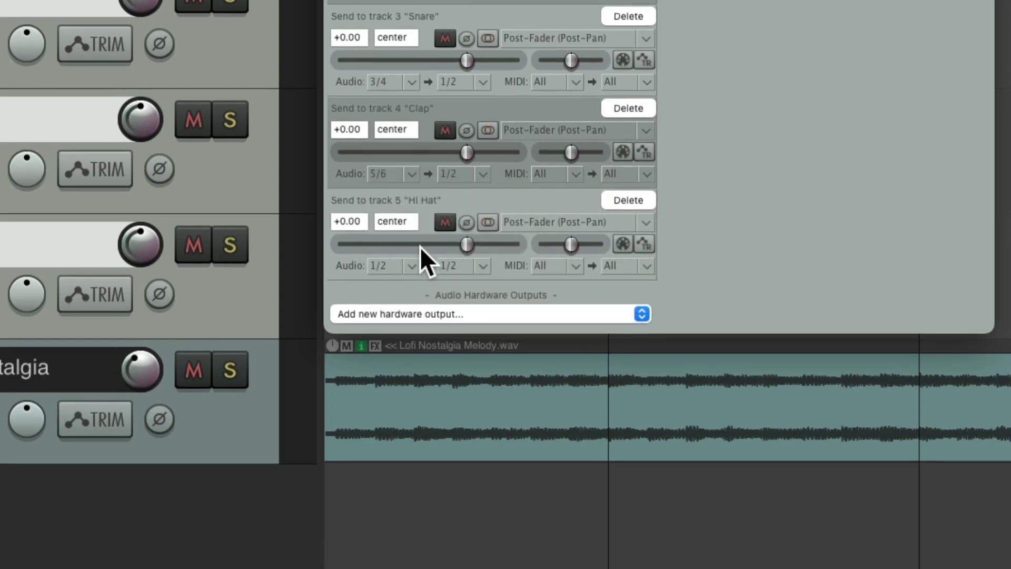
pyautogui.click(412, 346)
pyautogui.moveTo(419, 320)
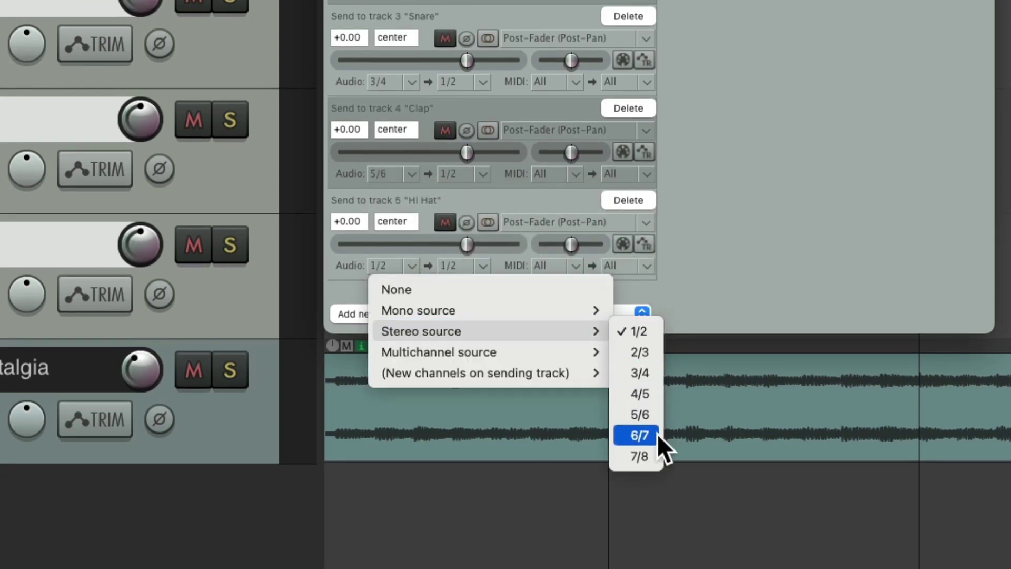
pyautogui.click(648, 454)
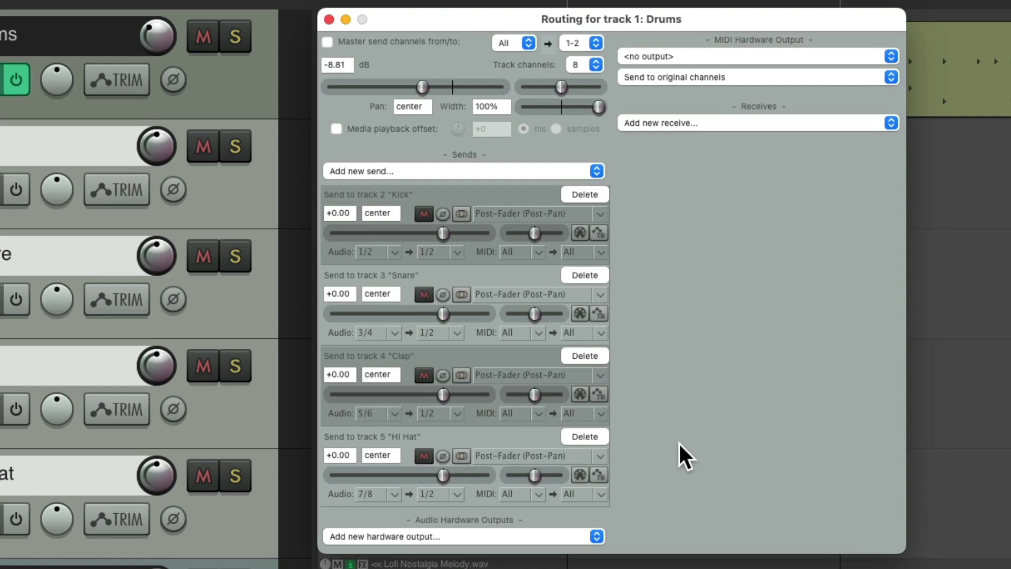
pyautogui.press('Escape')
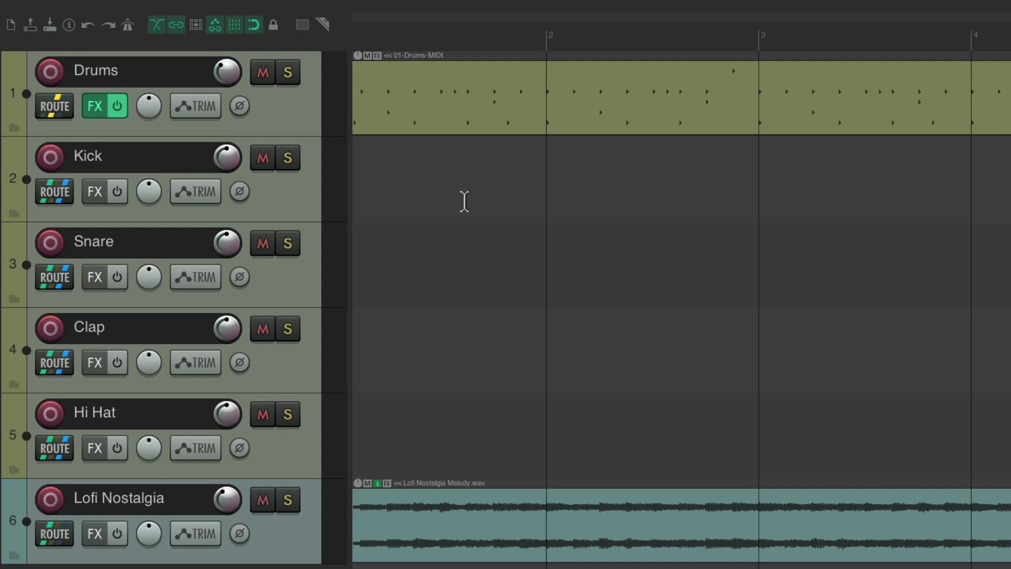
pyautogui.press('space')
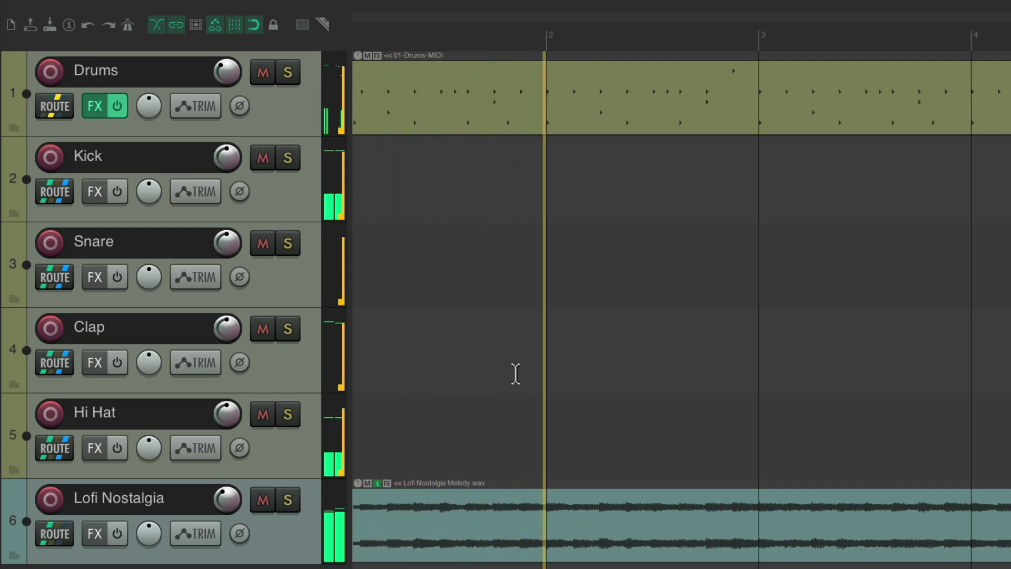
pyautogui.press('space')
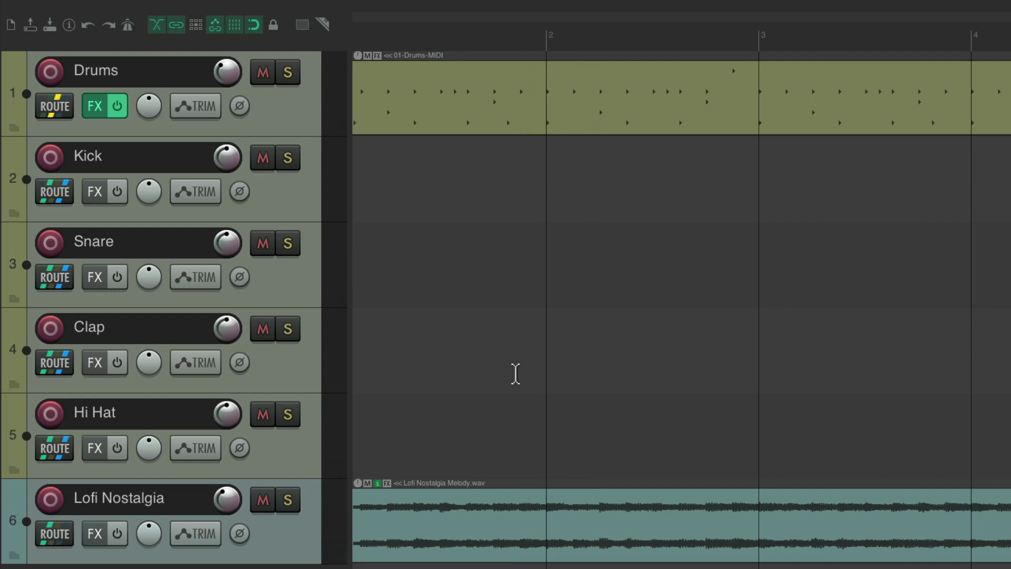
pyautogui.click(288, 158)
pyautogui.press('space')
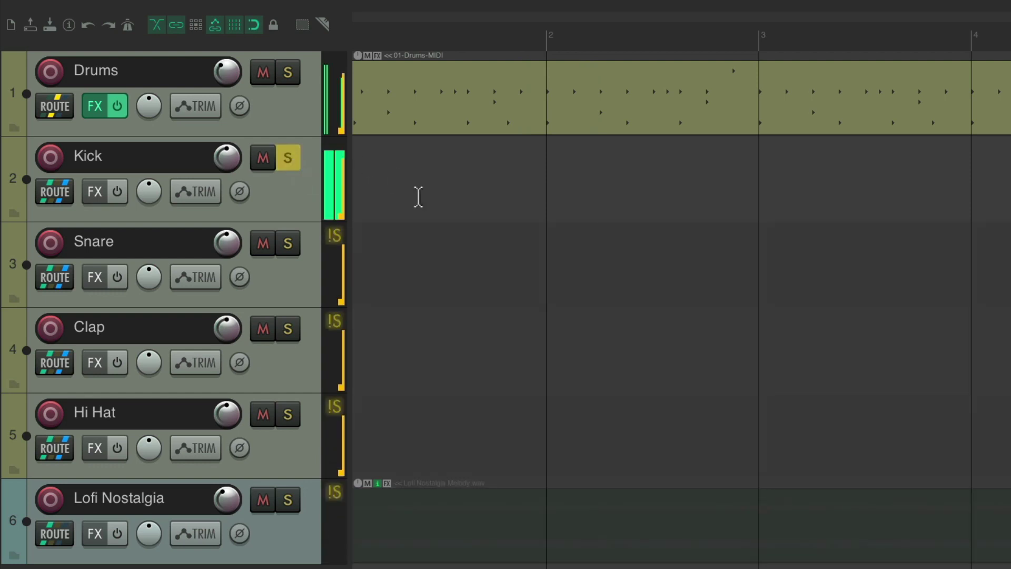
pyautogui.press('space')
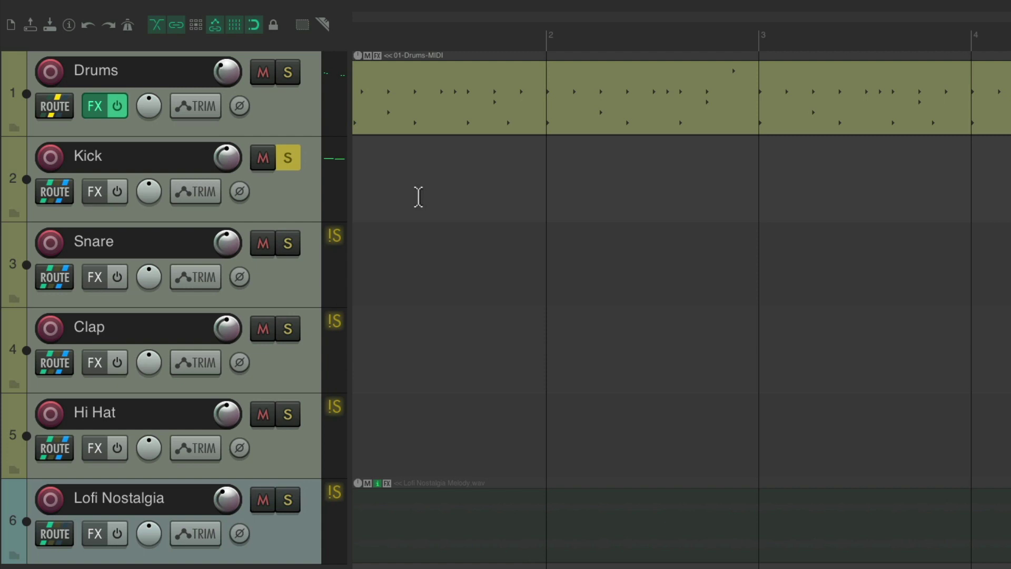
pyautogui.click(288, 158)
pyautogui.click(288, 242)
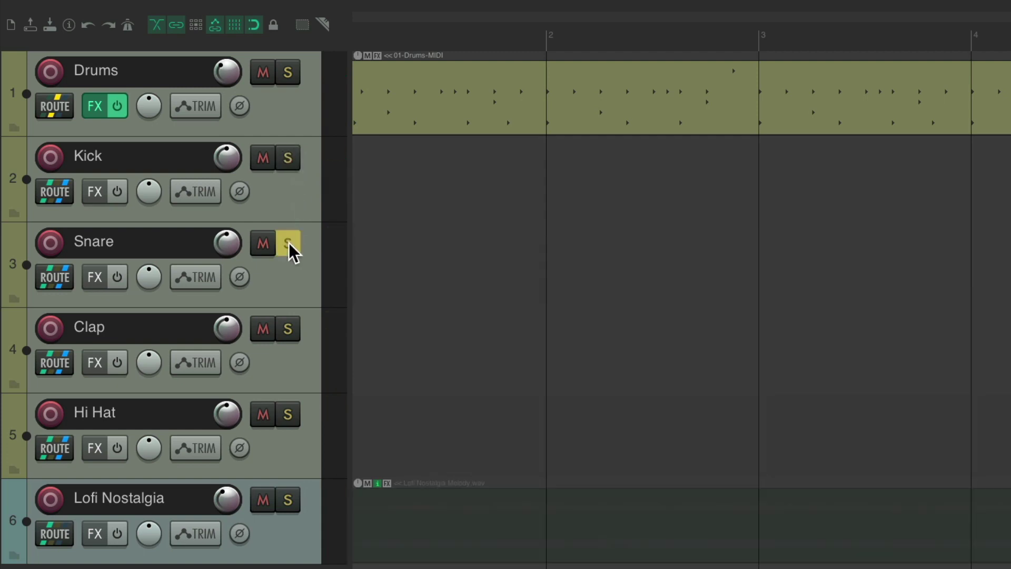
pyautogui.press('space')
pyautogui.click(288, 242)
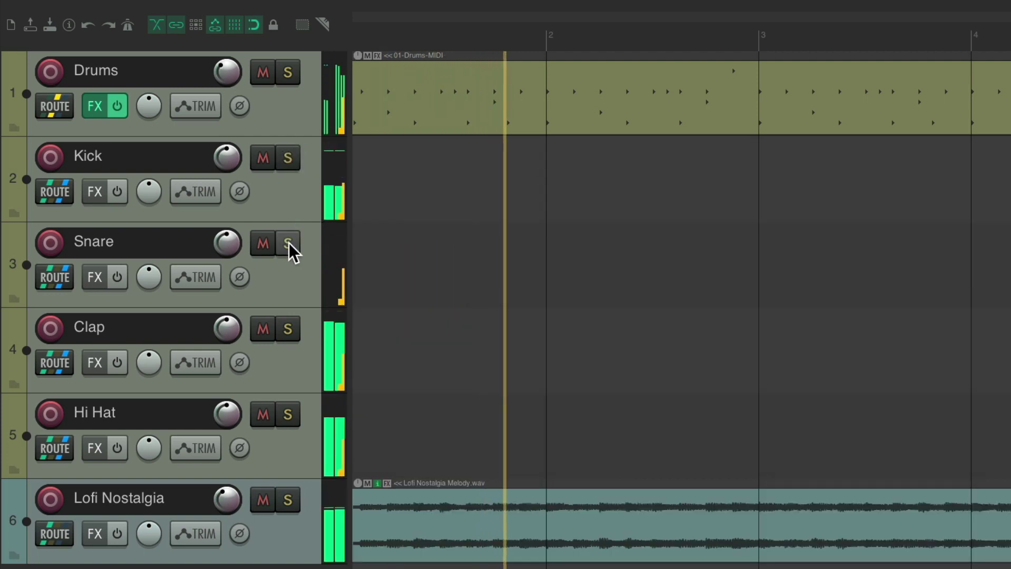
pyautogui.click(289, 327)
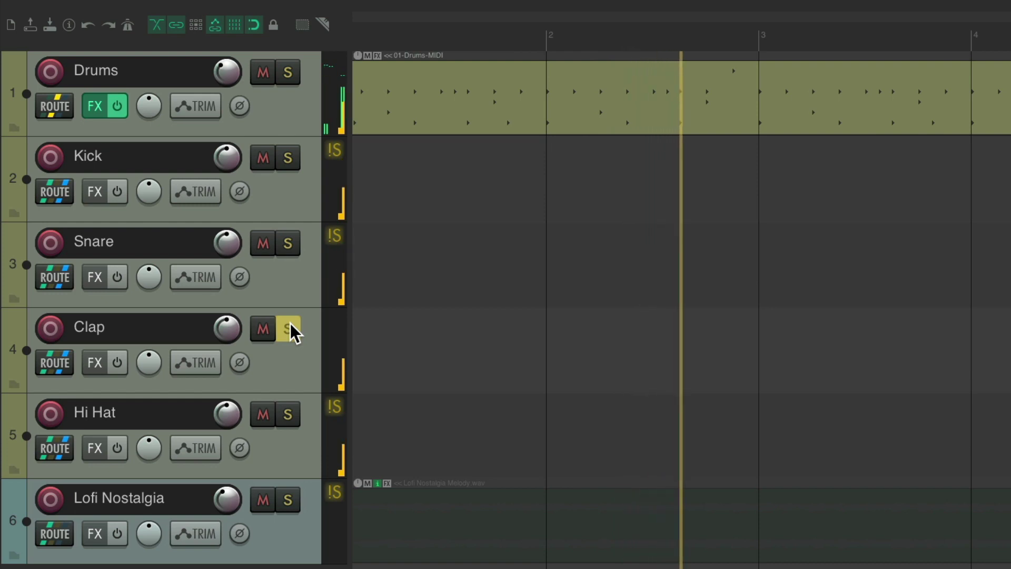
pyautogui.click(289, 328)
pyautogui.click(289, 416)
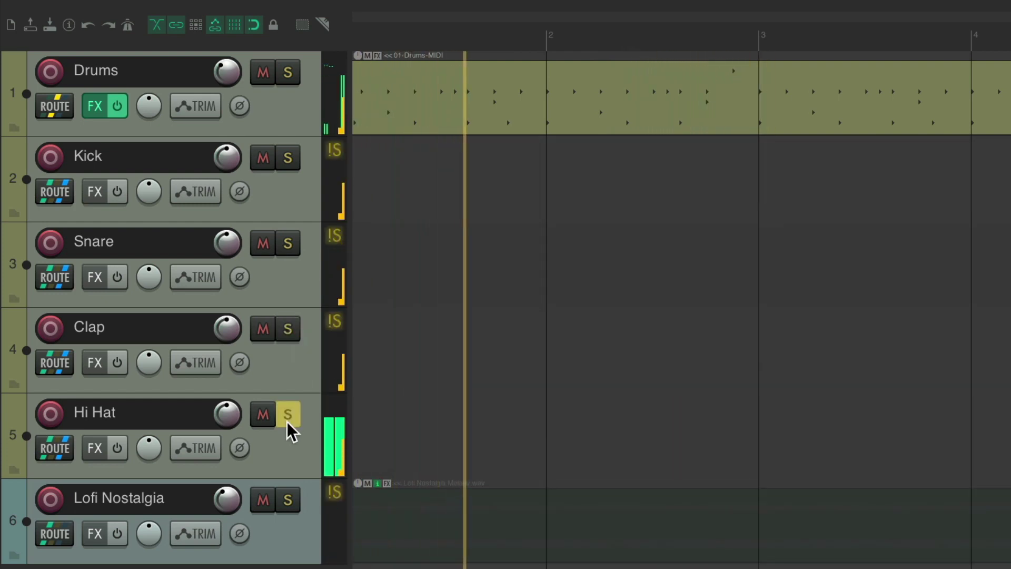
pyautogui.press('space')
pyautogui.click(288, 416)
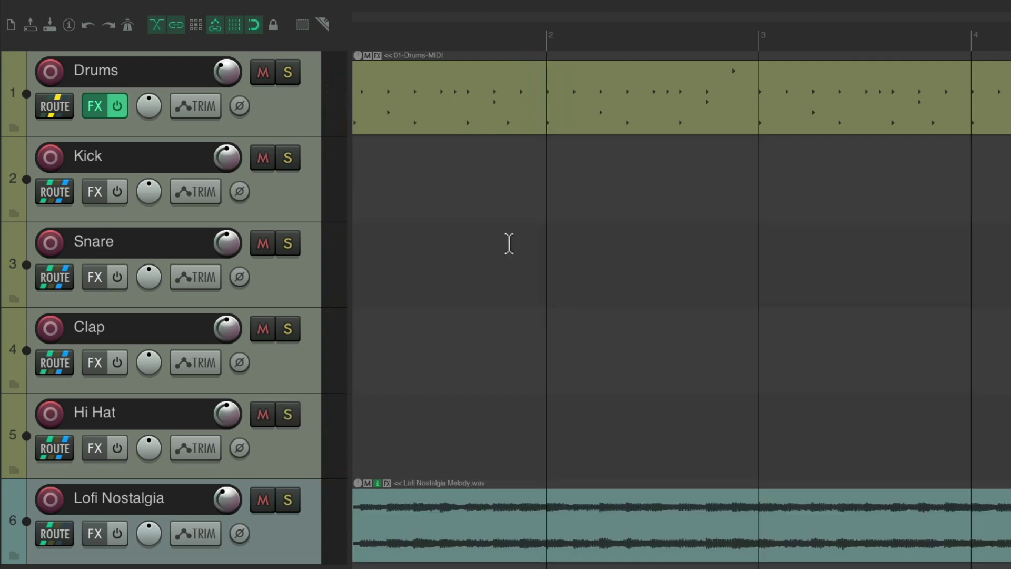
# - Solo the Kick track, start playback, and add ReaEQ to it
pyautogui.click(291, 157)
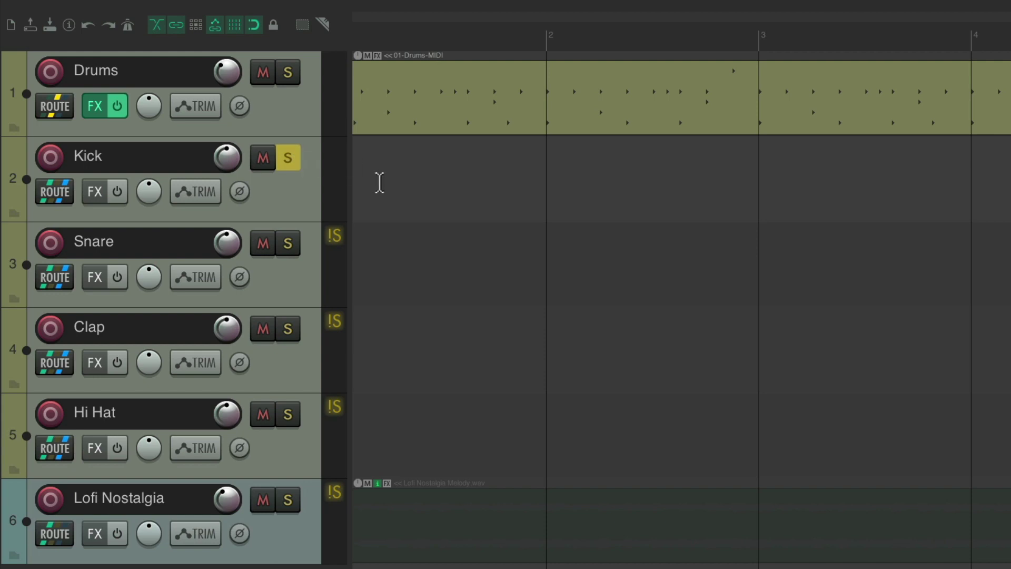
pyautogui.press('space')
pyautogui.click(91, 192)
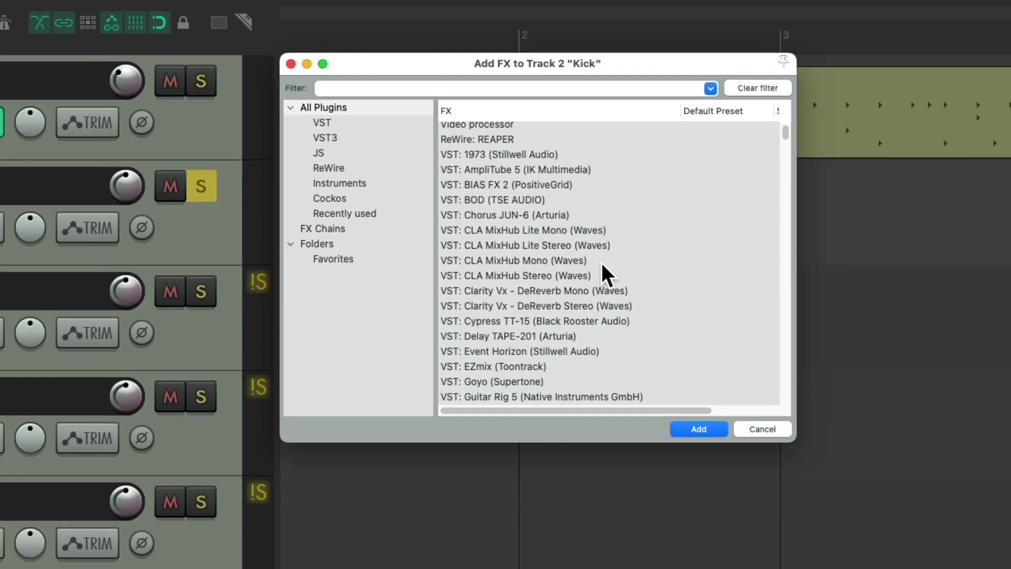
pyautogui.write('eq')
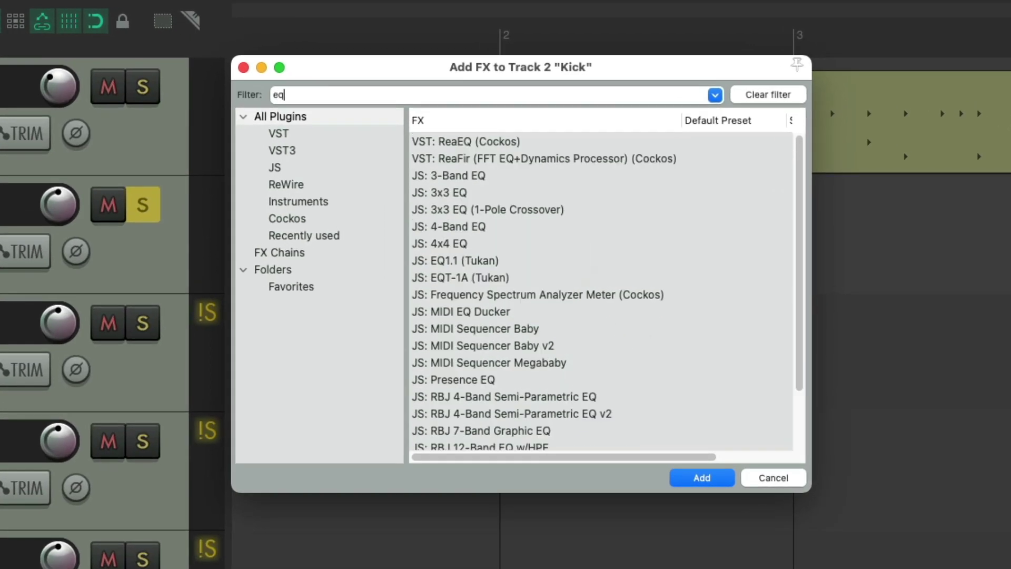
pyautogui.doubleClick(548, 142)
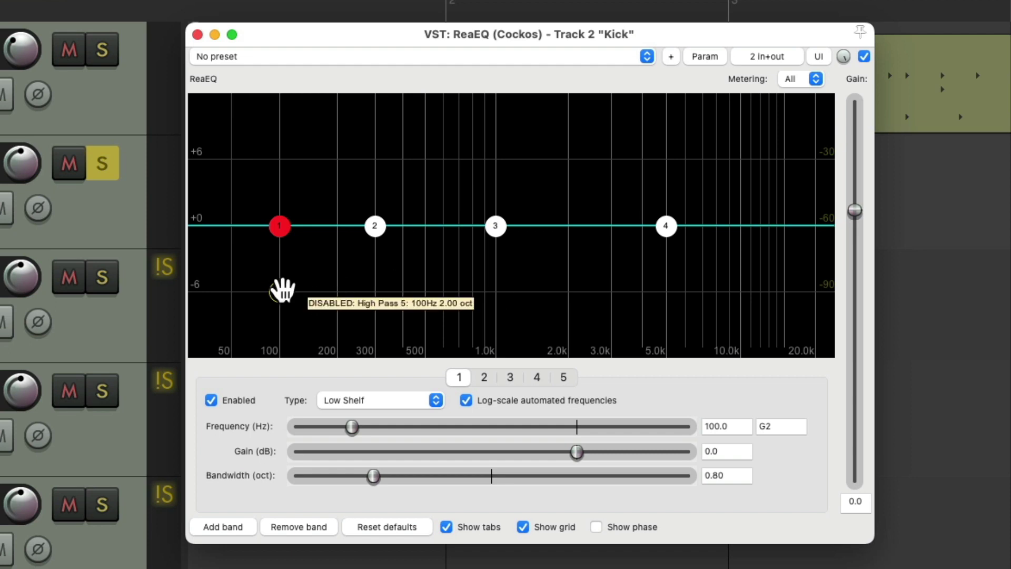
# - Enable EQ band 5 as a low-pass filter at around 8 kHz
pyautogui.doubleClick(280, 290)
pyautogui.click(401, 399)
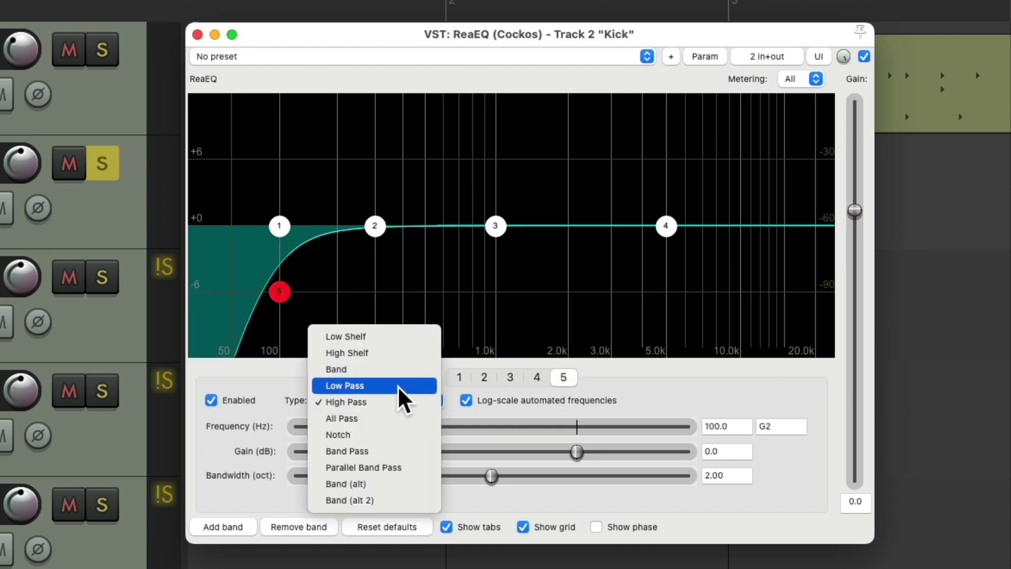
pyautogui.click(399, 387)
pyautogui.moveTo(280, 291); pyautogui.dragTo(684, 292)
pyautogui.scroll(-5, 720, 287)
pyautogui.scroll(3, 652, 299)
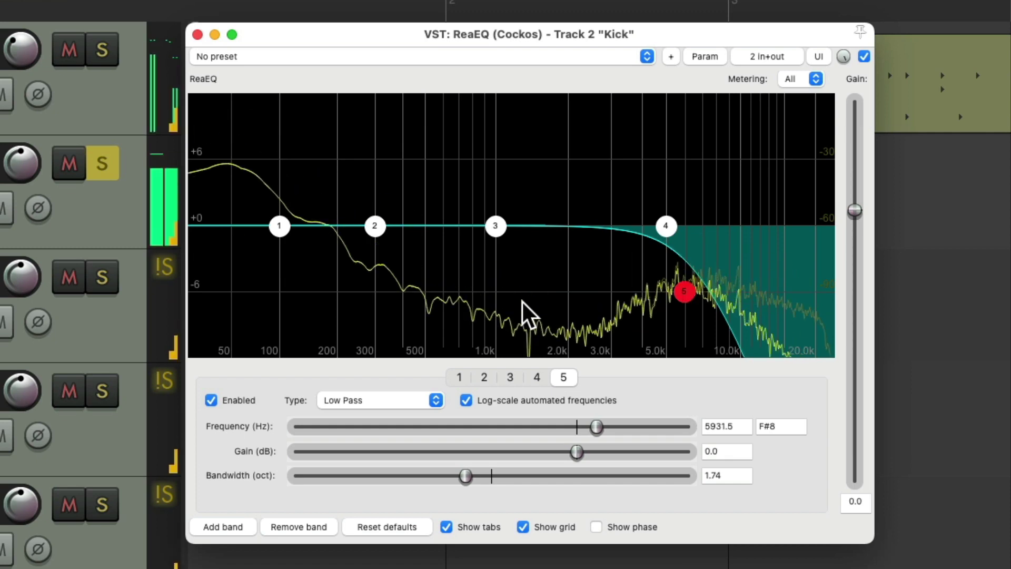
# - Boost band 1's low shelf to +5 dB near 164 Hz, A/B with bypass, then stop playback
pyautogui.moveTo(279, 228); pyautogui.dragTo(323, 174)
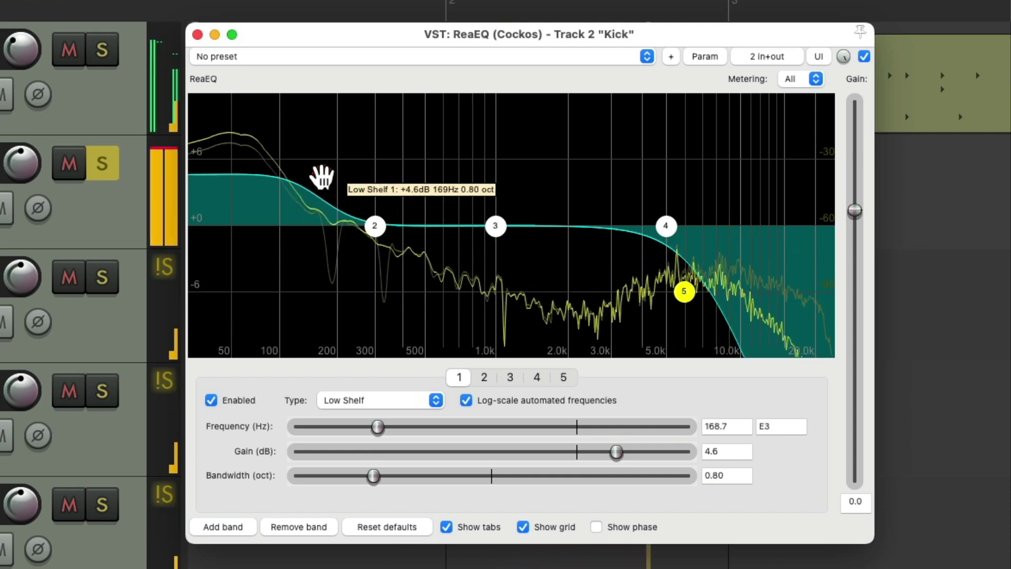
pyautogui.click(676, 291)
pyautogui.moveTo(323, 174); pyautogui.dragTo(316, 176)
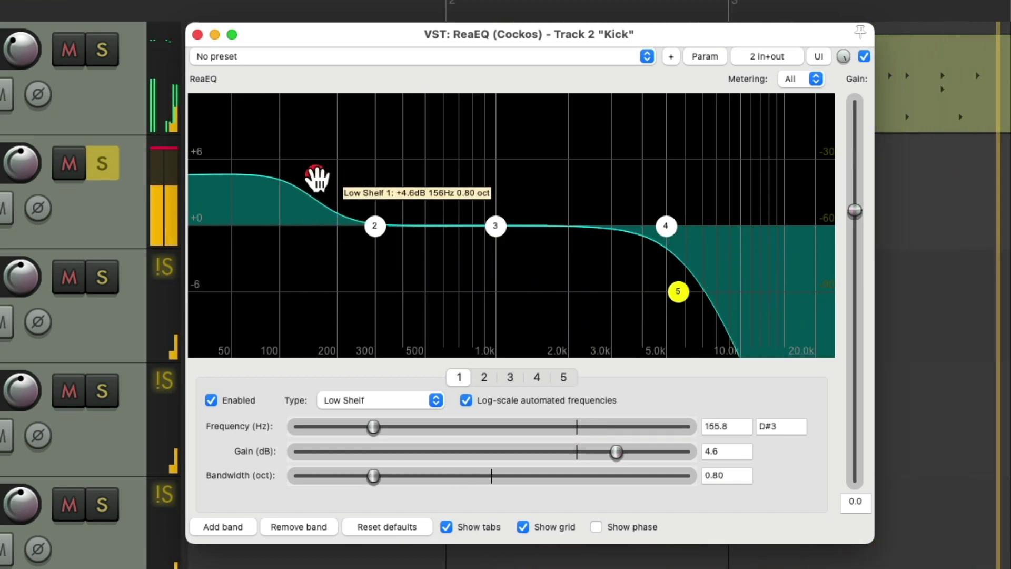
pyautogui.click(864, 56)
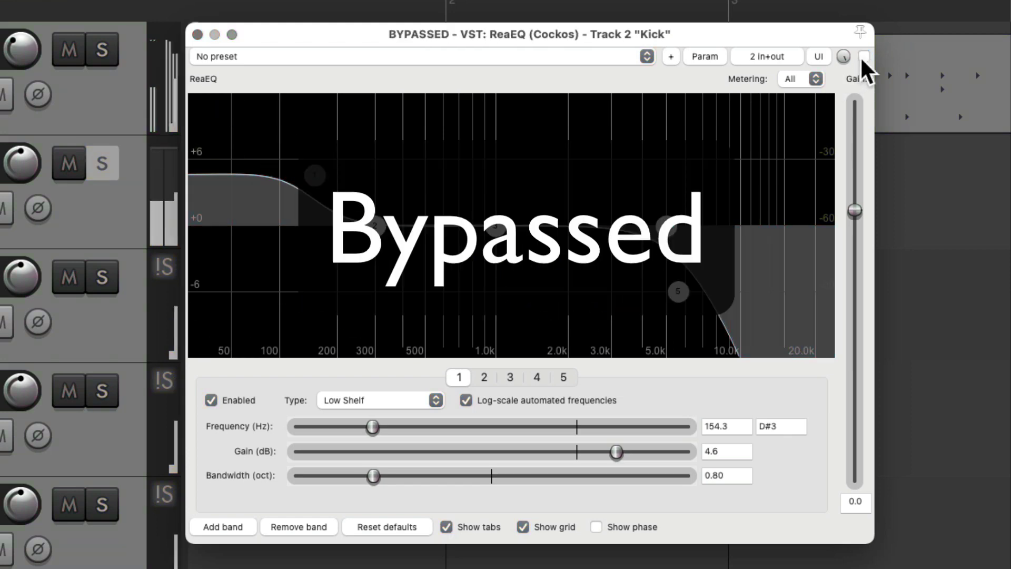
pyautogui.click(864, 57)
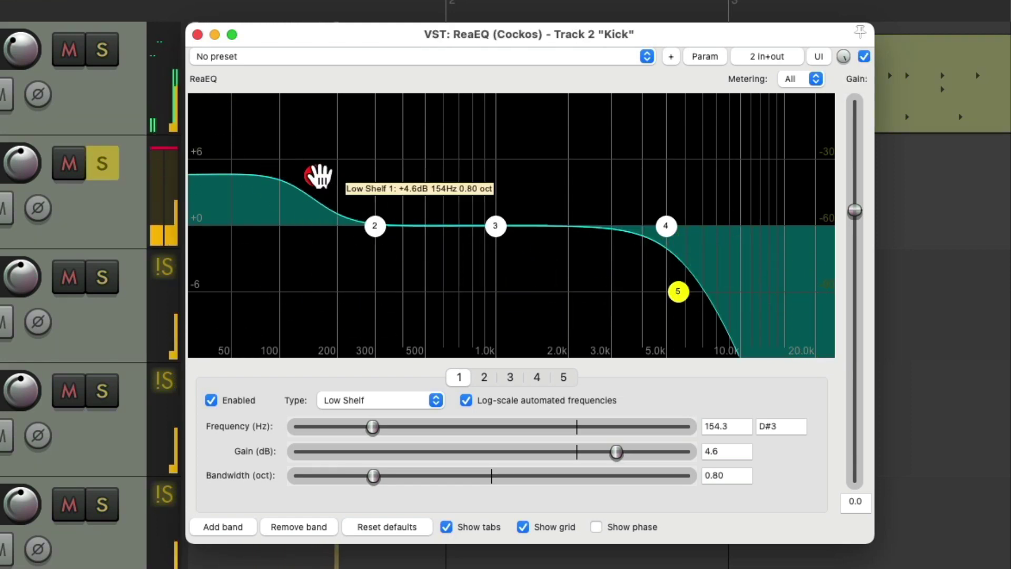
pyautogui.moveTo(316, 174); pyautogui.dragTo(319, 170)
pyautogui.press('space')
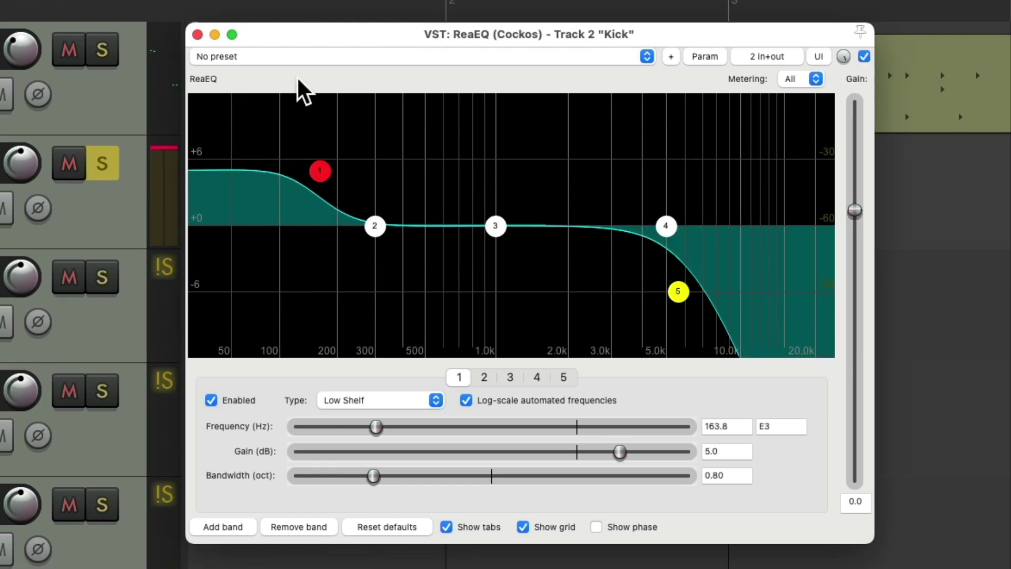
pyautogui.click(197, 34)
# - Unsolo Kick, solo the Hi Hat track, and add ReaEQ to it
pyautogui.click(102, 163)
pyautogui.press('space')
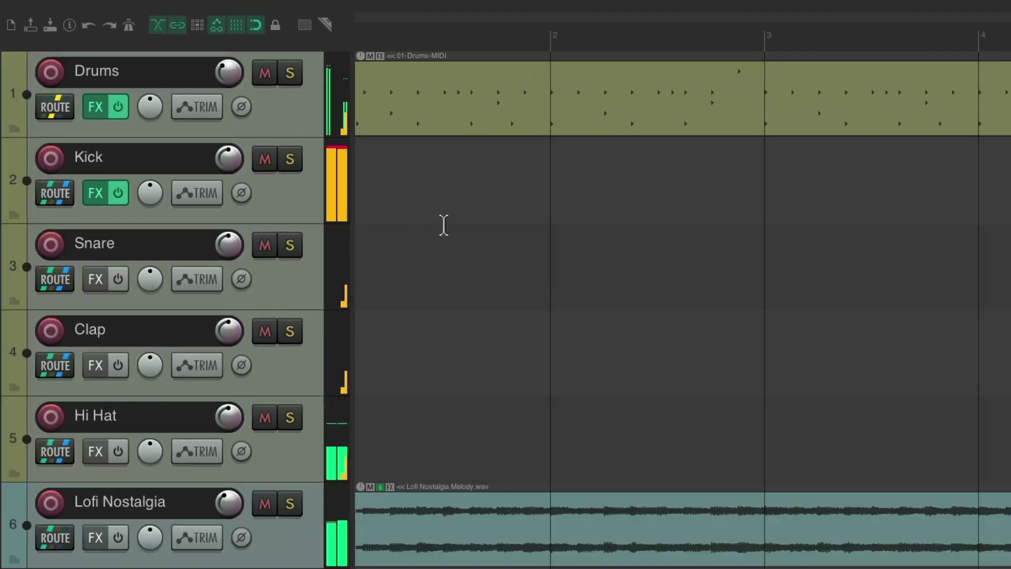
pyautogui.press('space')
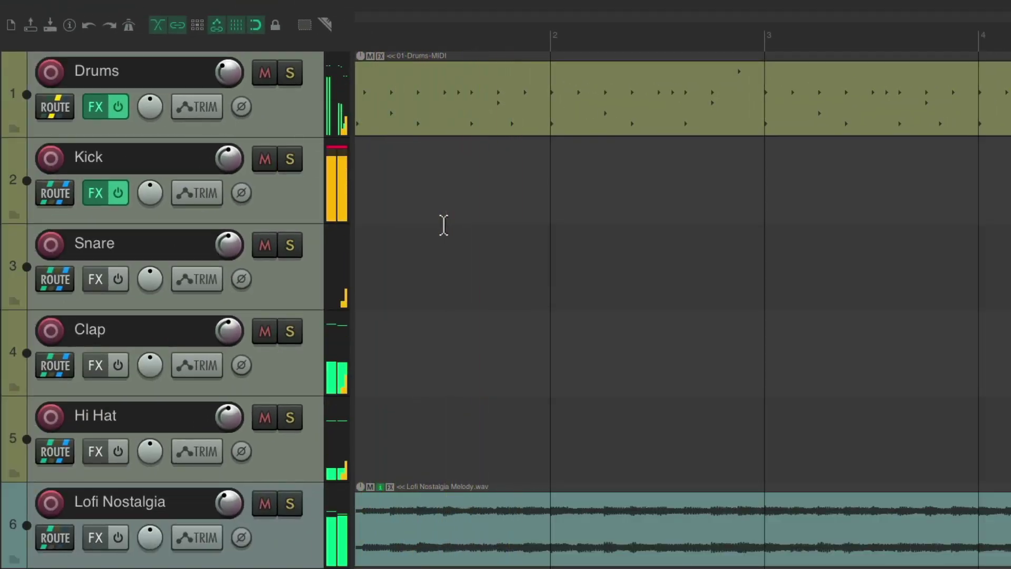
pyautogui.click(290, 418)
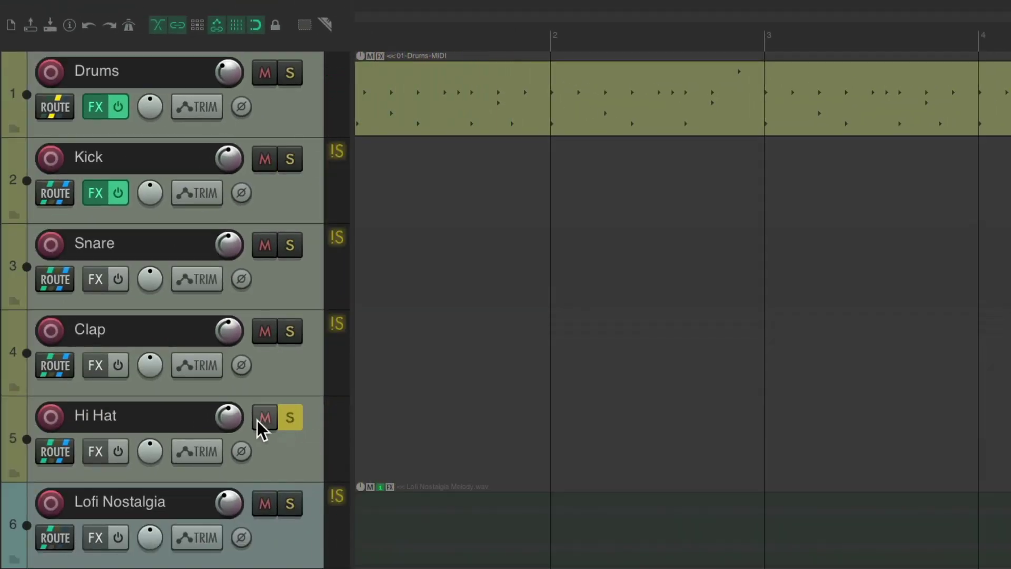
pyautogui.click(95, 452)
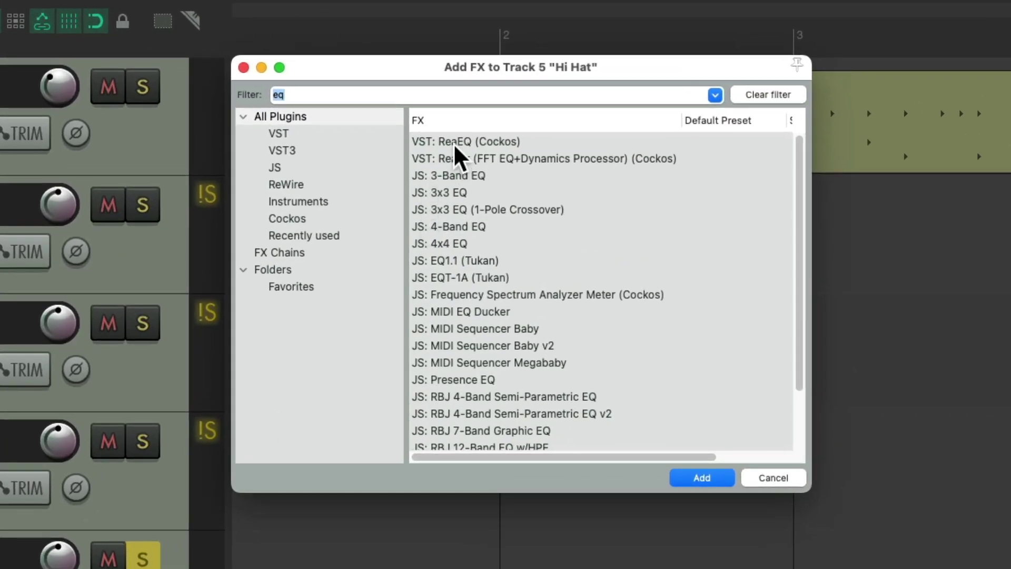
pyautogui.doubleClick(454, 148)
# - Boost Hi Hat highs with a shelf near 3 kHz, add a high-pass near 614 Hz, then unsolo
pyautogui.press('space')
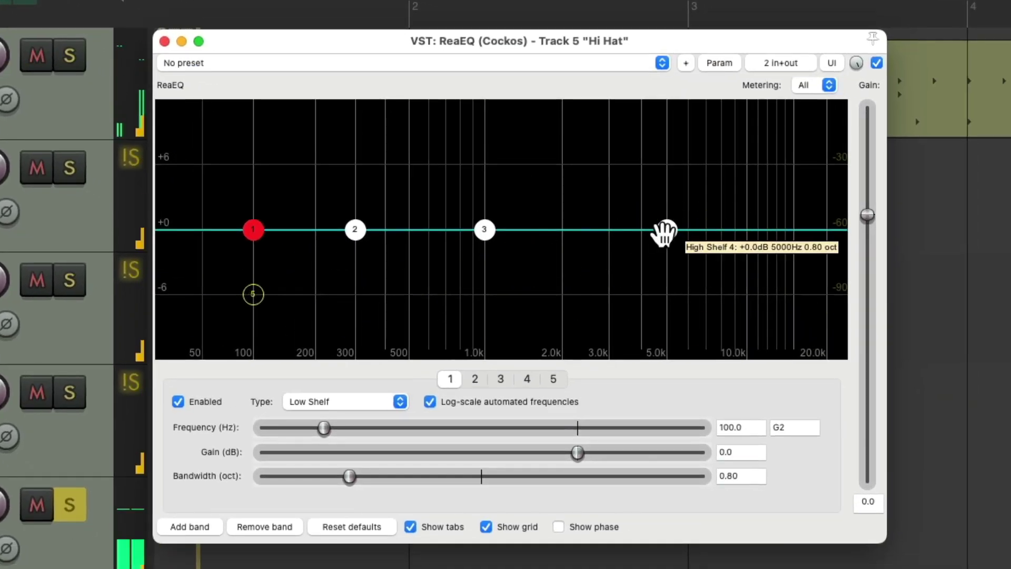
pyautogui.moveTo(665, 230); pyautogui.dragTo(619, 142)
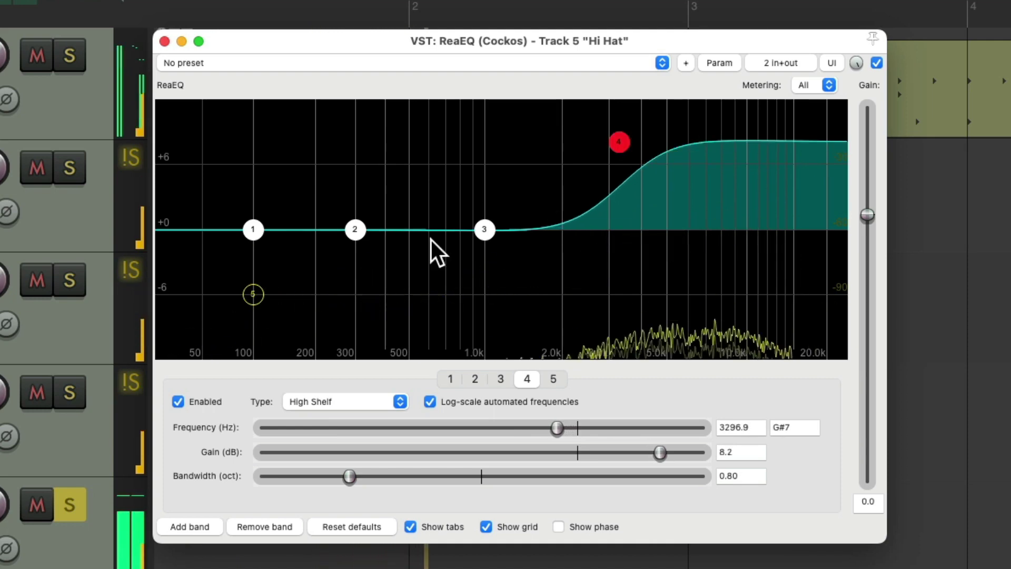
pyautogui.doubleClick(255, 290)
pyautogui.moveTo(255, 290); pyautogui.dragTo(433, 276)
pyautogui.moveTo(615, 140)
pyautogui.mouseDown()
pyautogui.moveTo(622, 226)
pyautogui.moveTo(608, 143)
pyautogui.mouseUp()
pyautogui.click(165, 41)
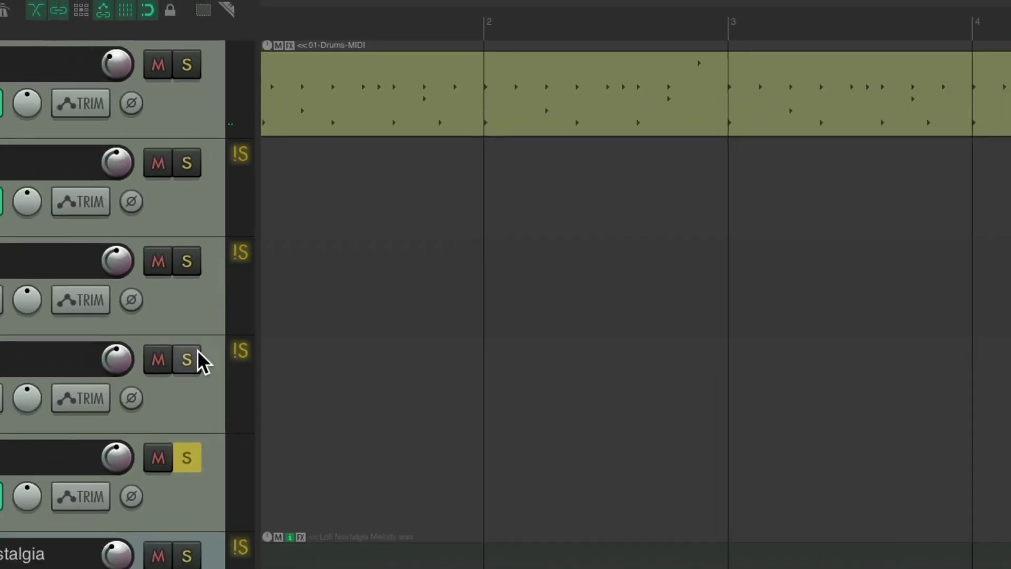
pyautogui.click(69, 505)
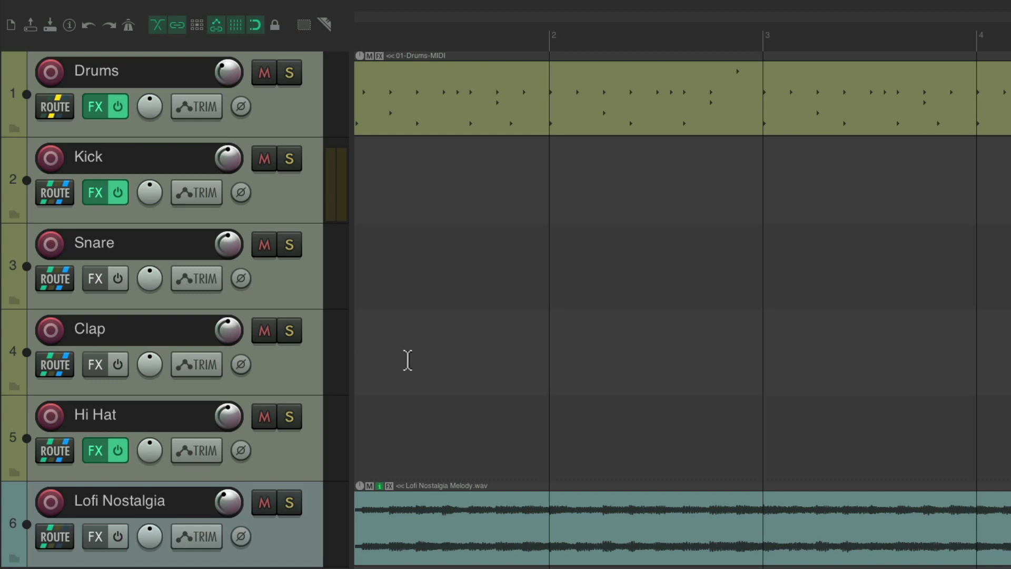
# - Add JS Delay w/Tempo Ping-Pong to Clap at 0.0625 tempo sync and audition it
pyautogui.click(96, 365)
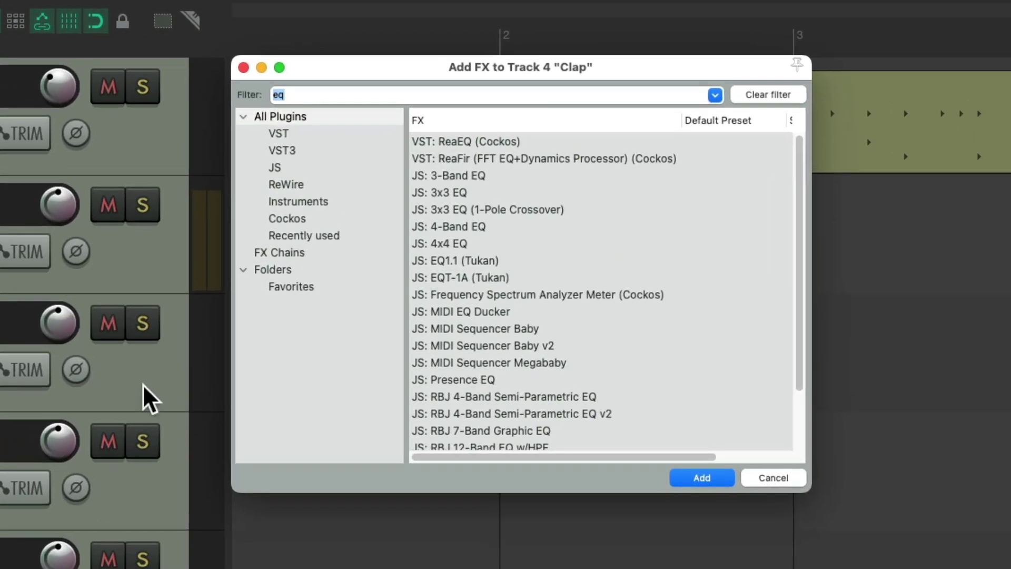
pyautogui.write('delay')
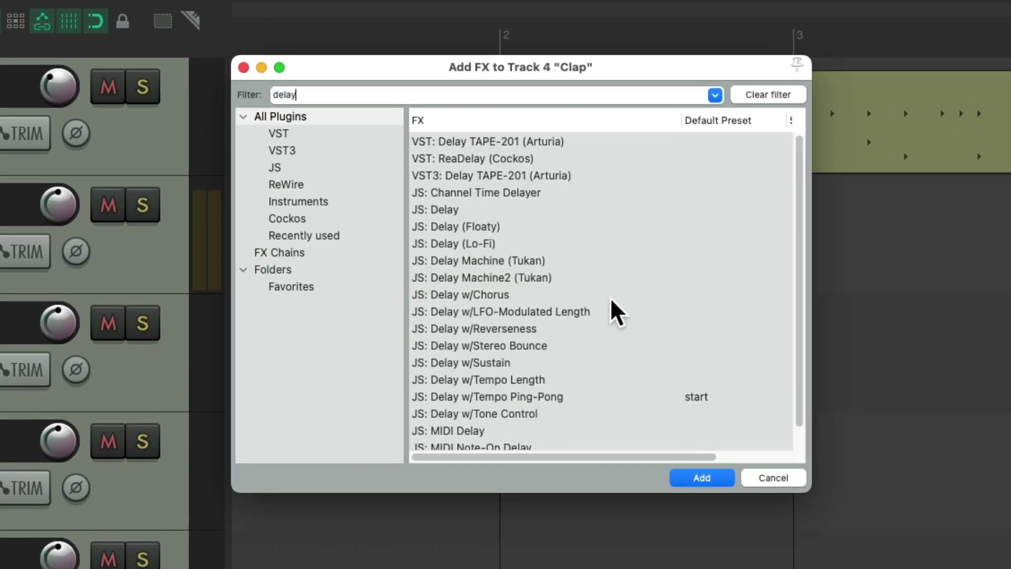
pyautogui.scroll(-2, 616, 313)
pyautogui.click(570, 375)
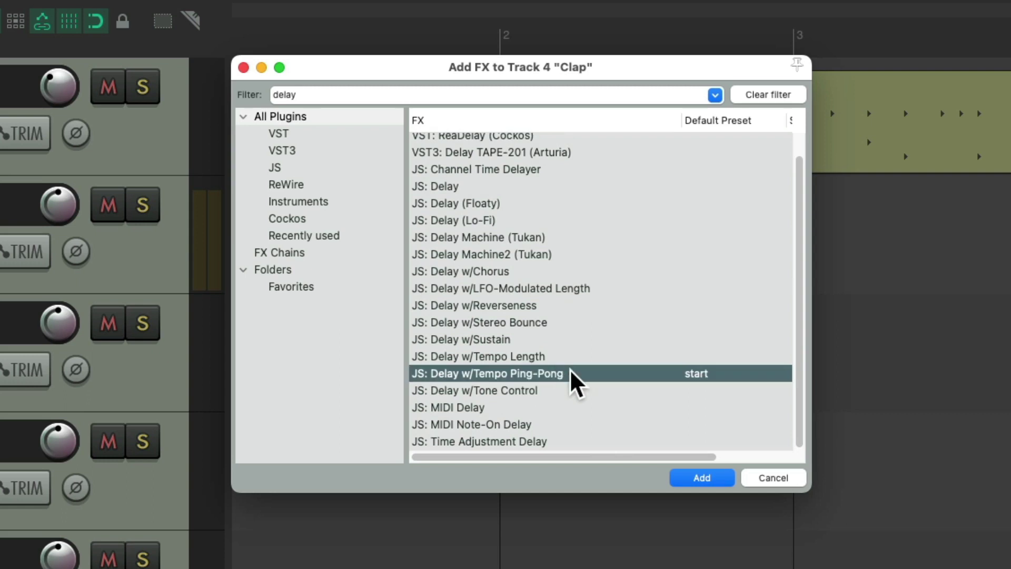
pyautogui.doubleClick(569, 375)
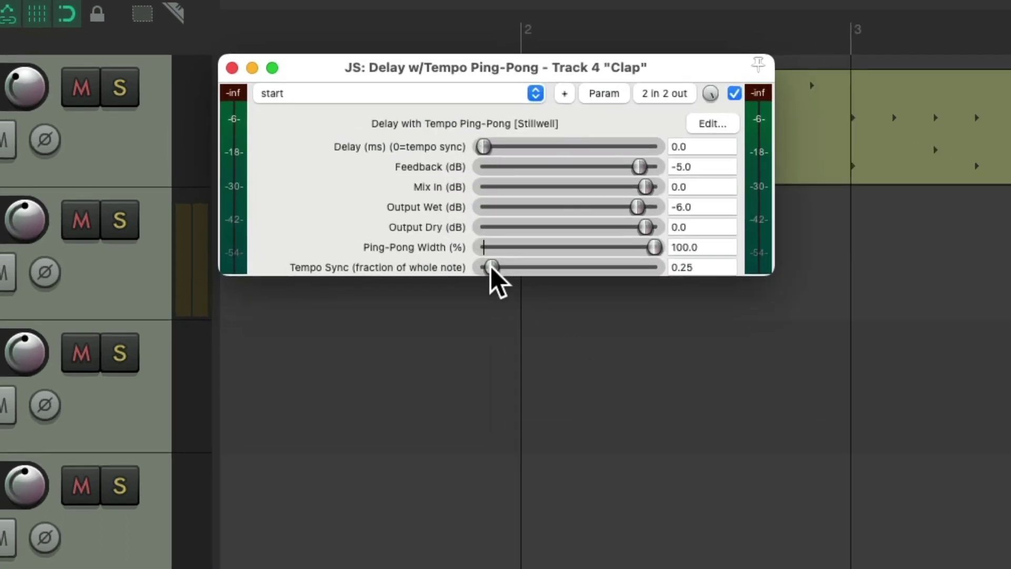
pyautogui.press('space')
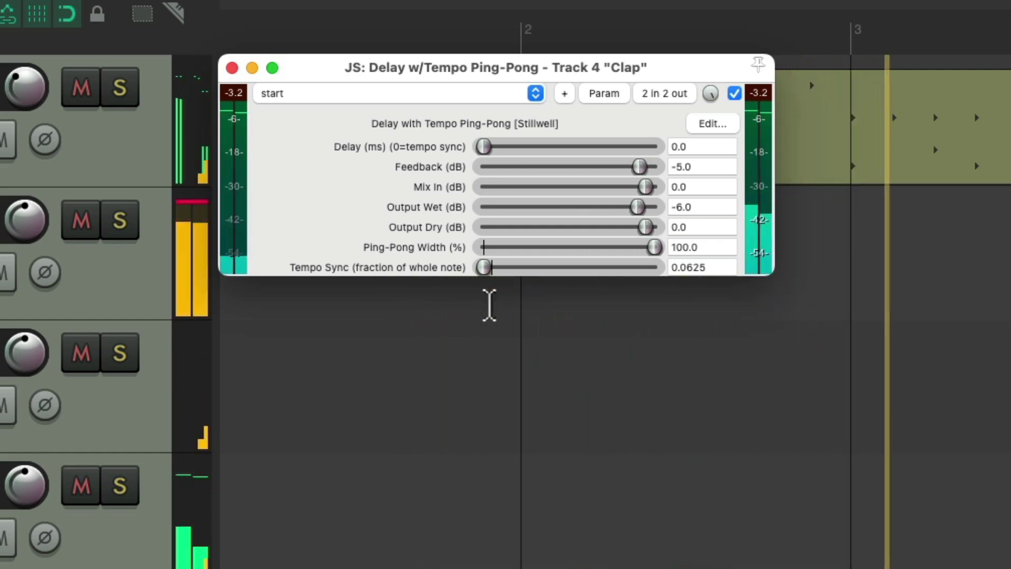
pyautogui.press('space')
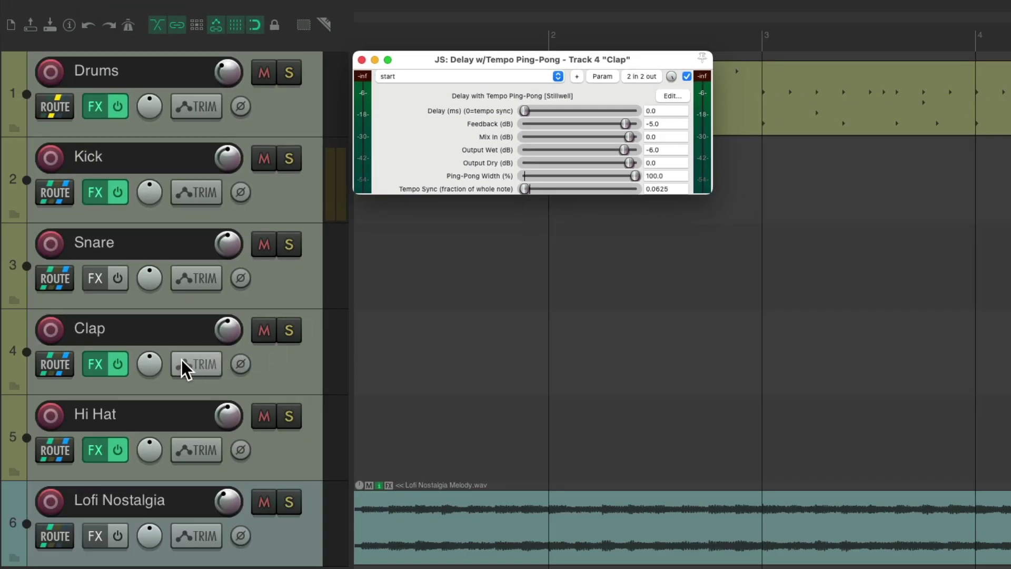
# - Switch Clap to Write mode and record the delay bypass toggling off and on twice during playback
pyautogui.click(183, 367)
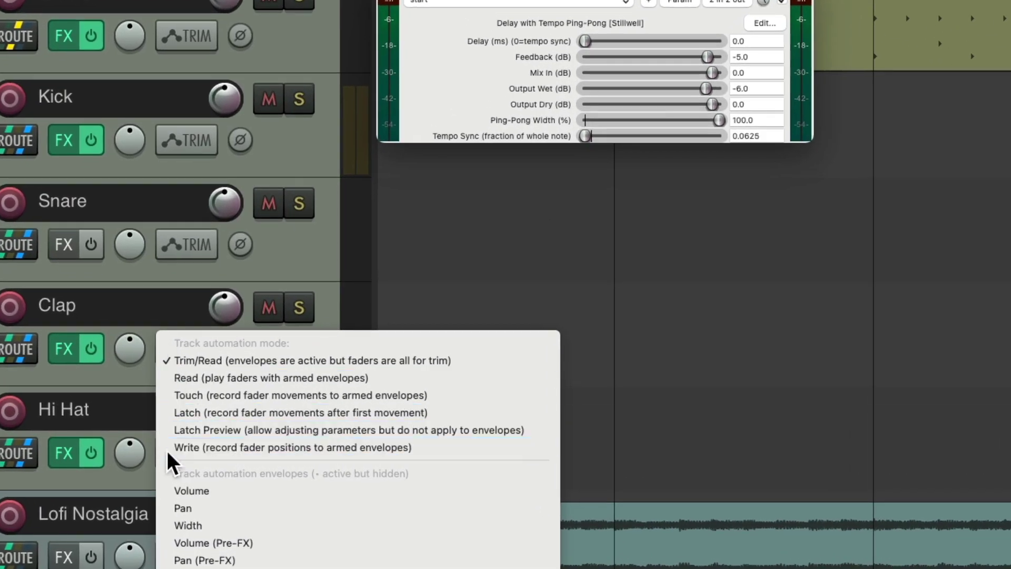
pyautogui.click(167, 449)
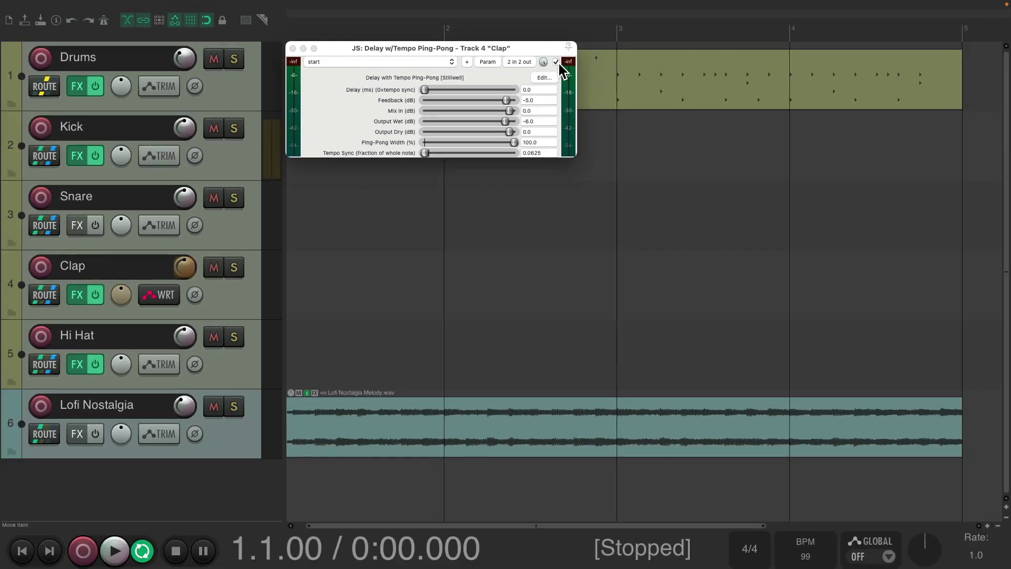
pyautogui.click(556, 63)
pyautogui.press('space')
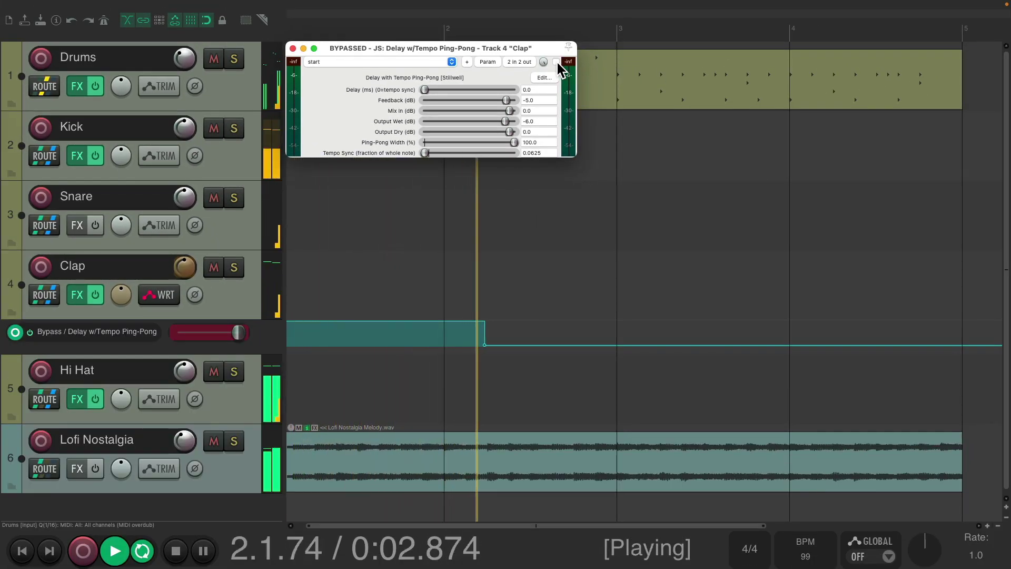
pyautogui.click(556, 62)
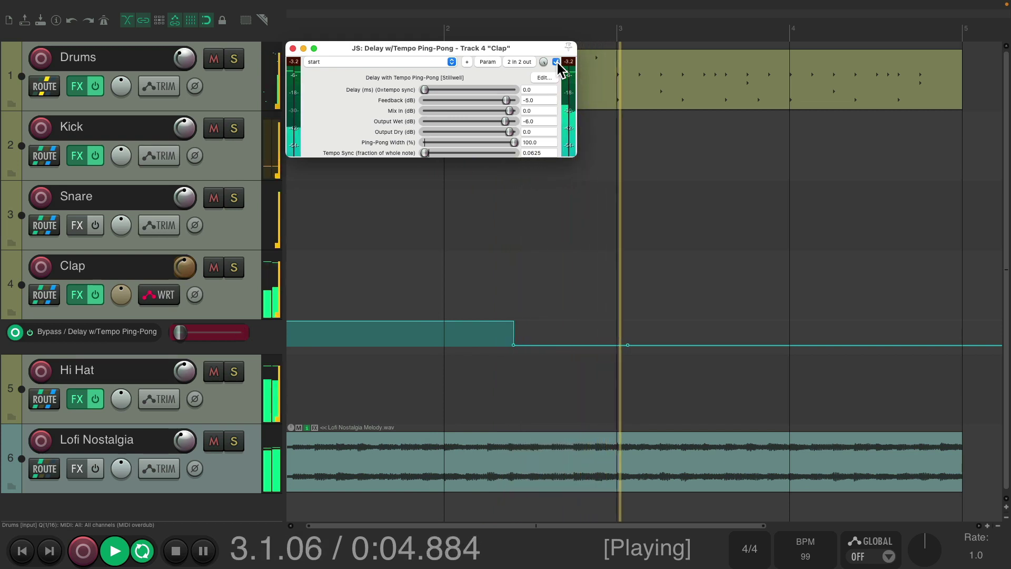
pyautogui.click(556, 62)
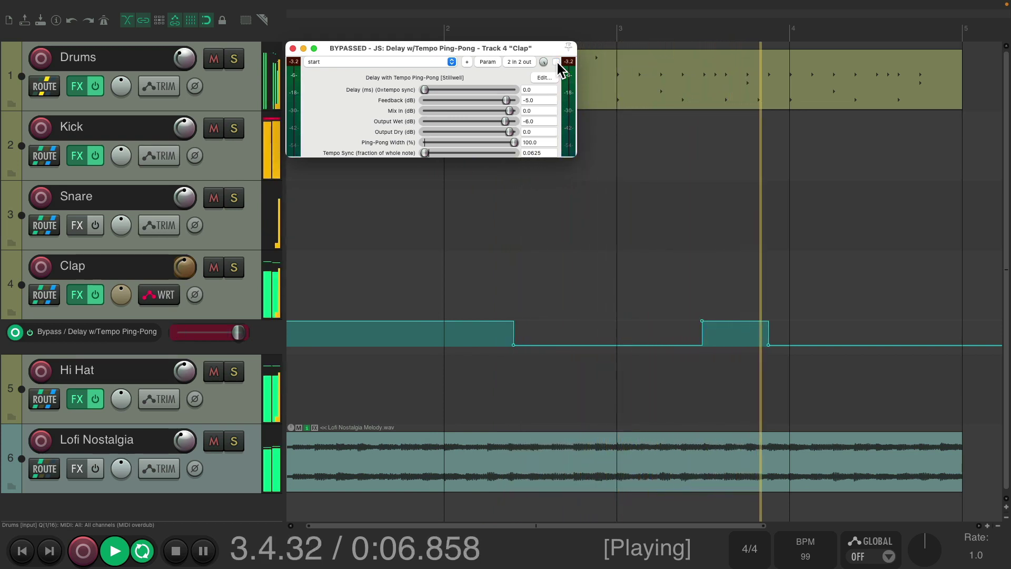
pyautogui.click(556, 62)
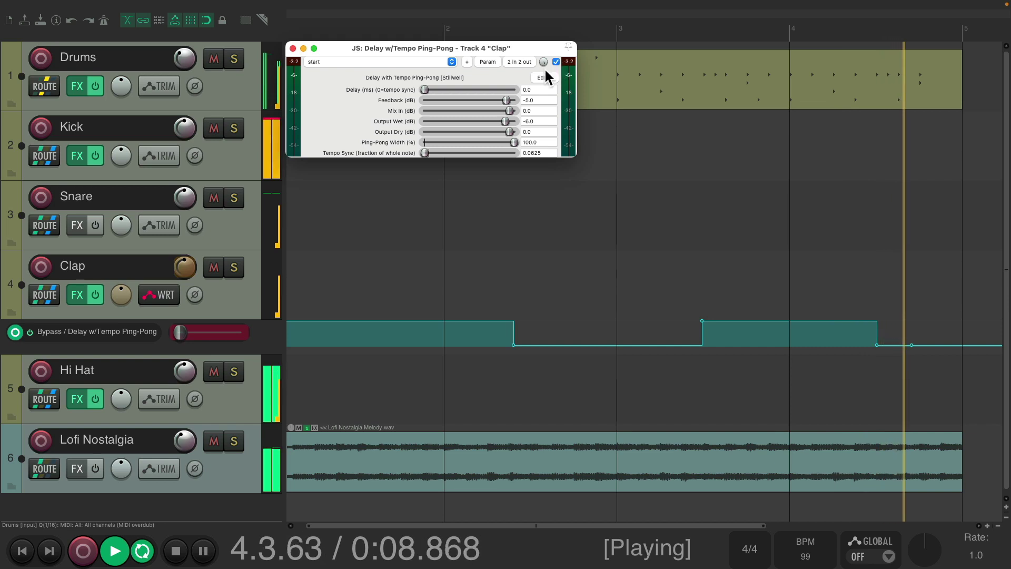
pyautogui.press('space')
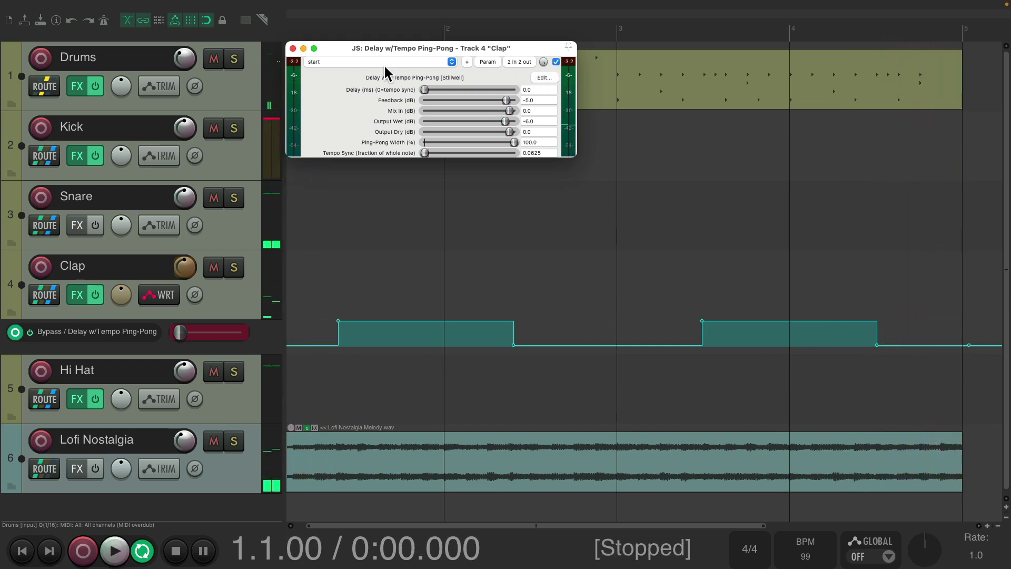
pyautogui.click(292, 48)
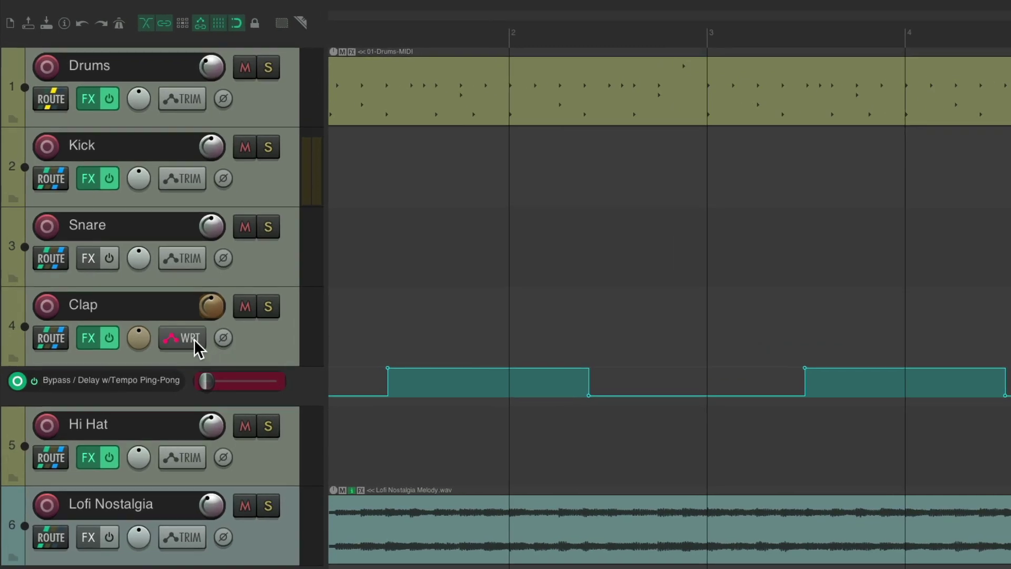
pyautogui.click(174, 294)
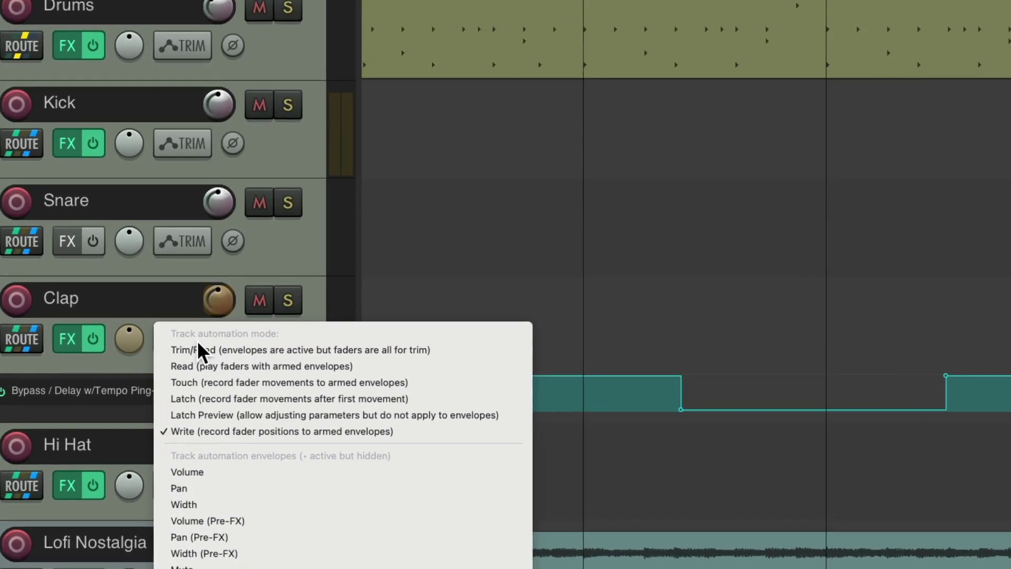
pyautogui.click(243, 353)
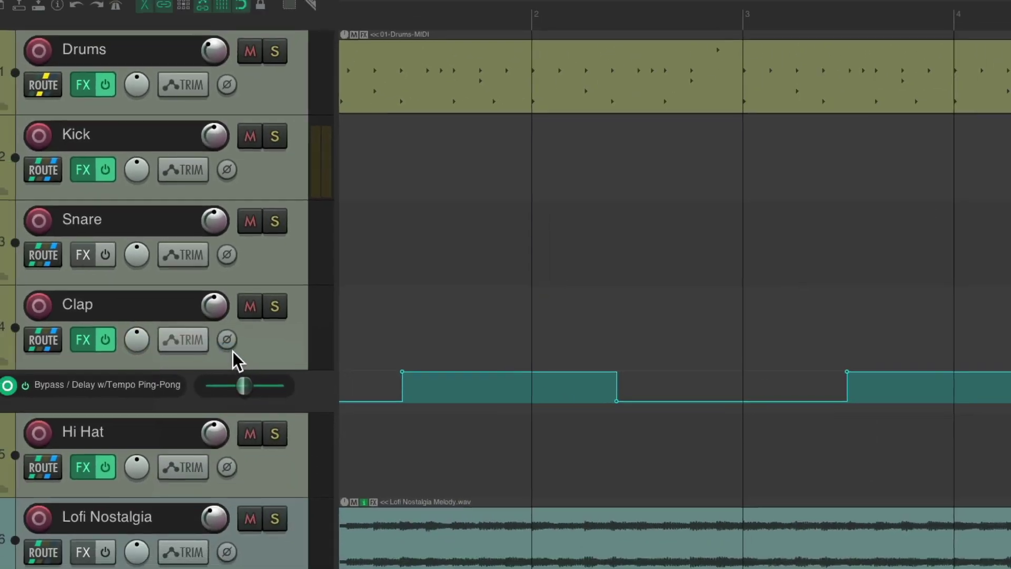
pyautogui.press('space')
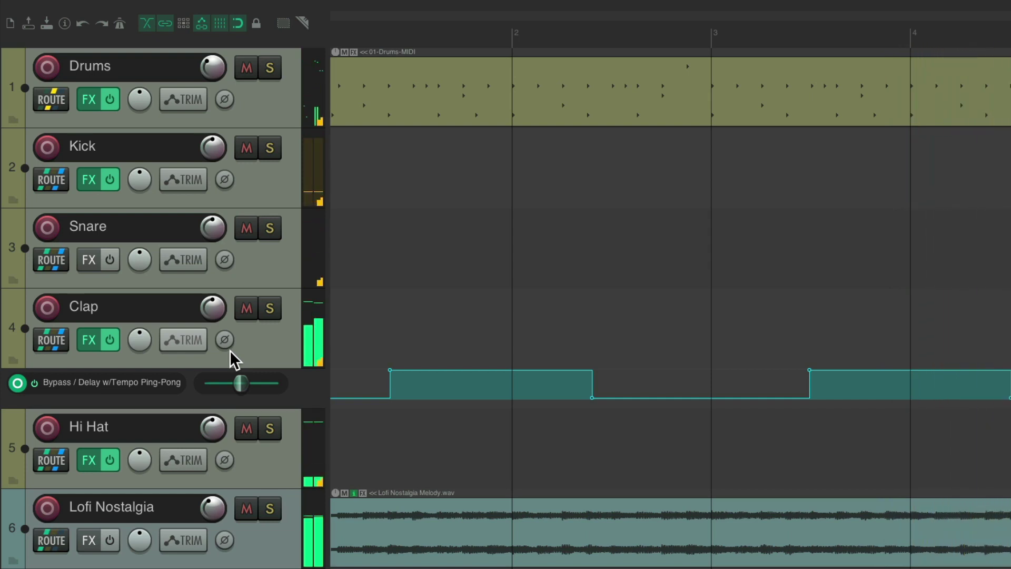
pyautogui.press('space')
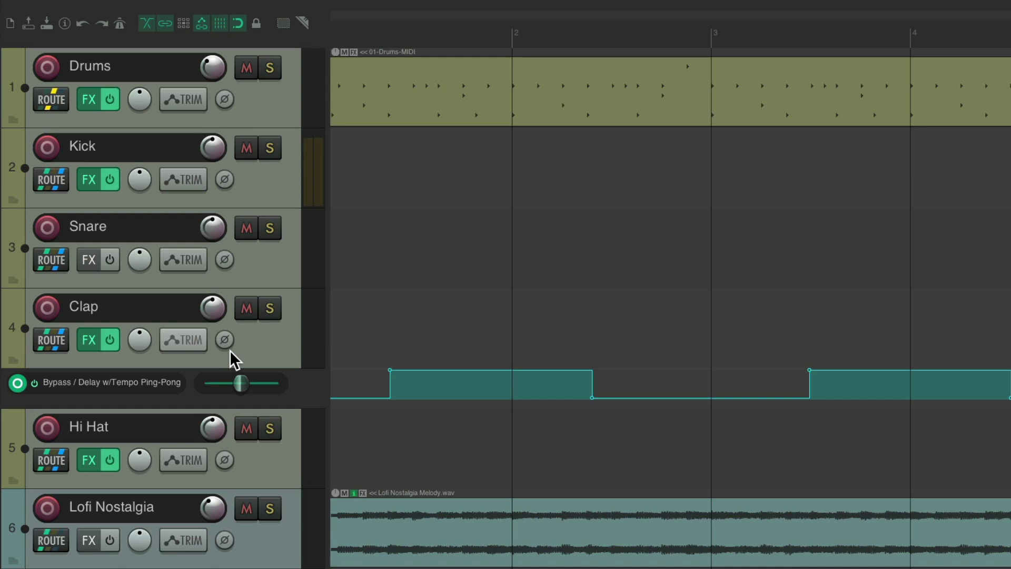
pyautogui.press('super+m')
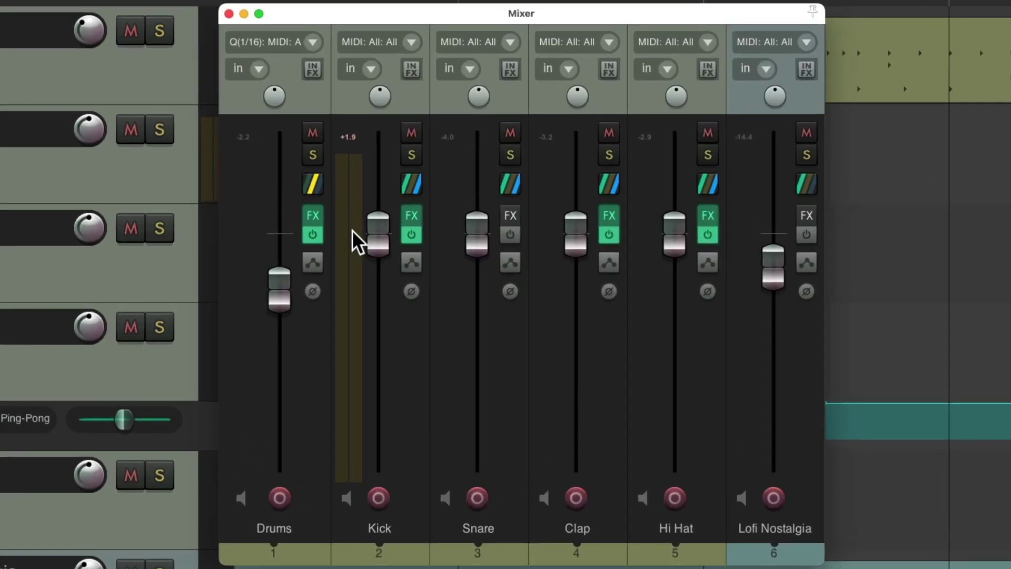
pyautogui.press('super+m')
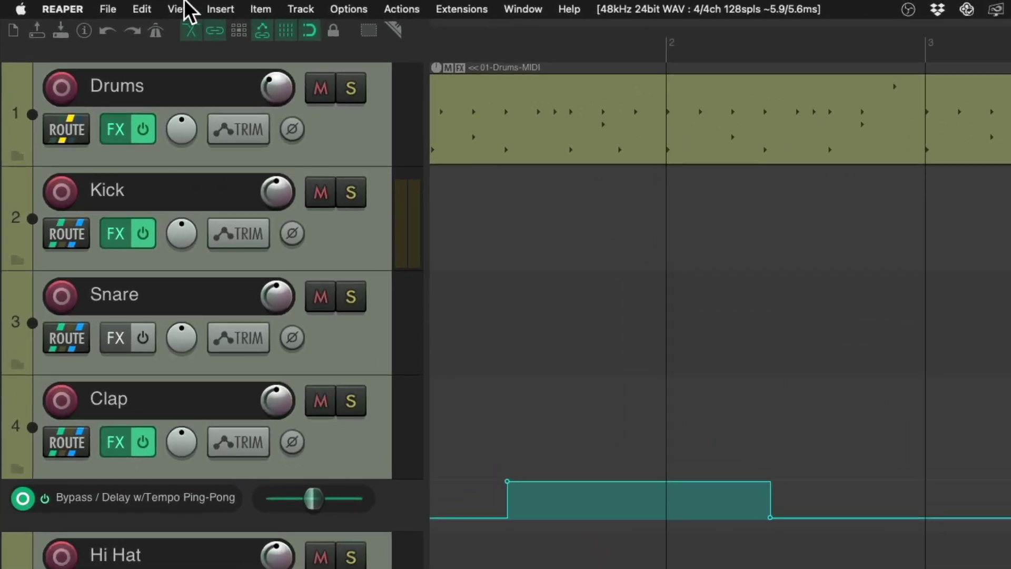
# - In the Track Manager, hide Drums from the mixer and rename it 'Drums - MIDI'
pyautogui.click(178, 6)
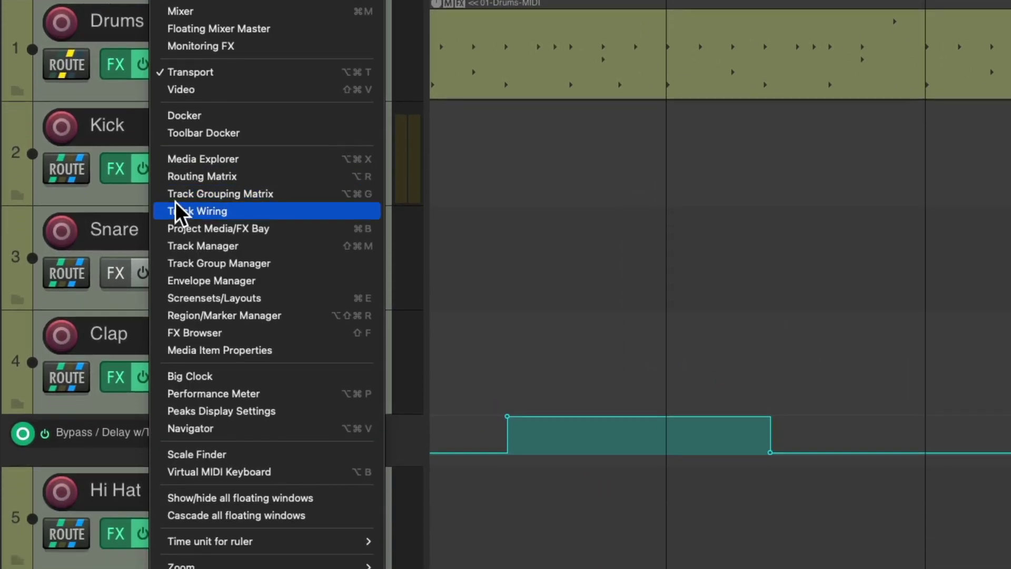
pyautogui.click(164, 246)
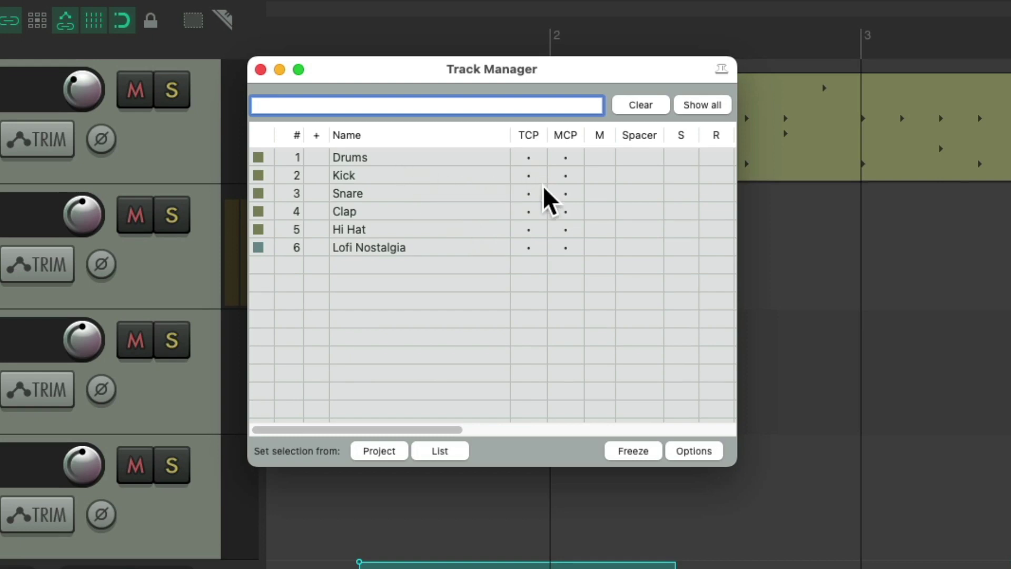
pyautogui.click(570, 158)
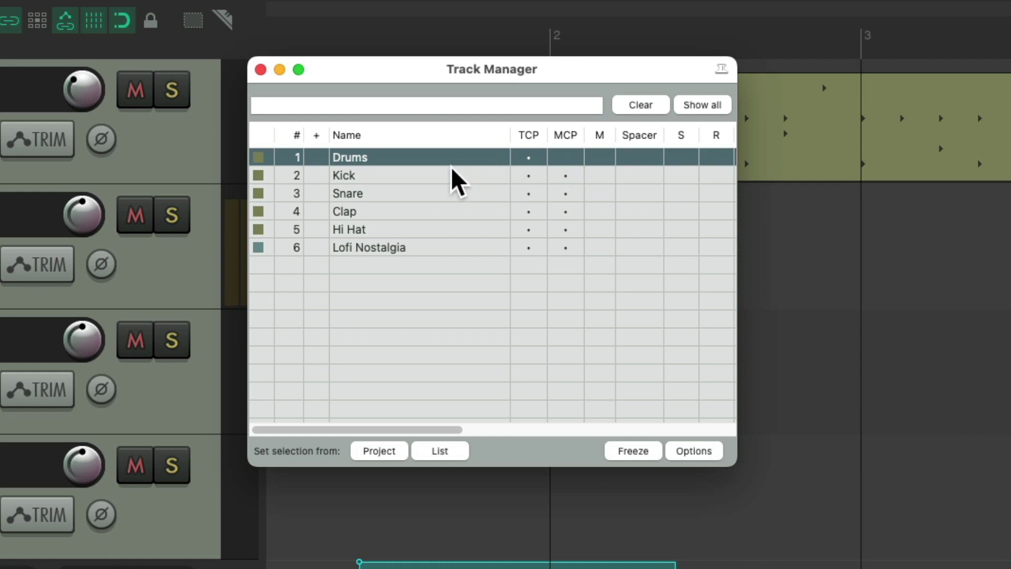
pyautogui.doubleClick(424, 158)
pyautogui.press('Right')
pyautogui.write('- MID')
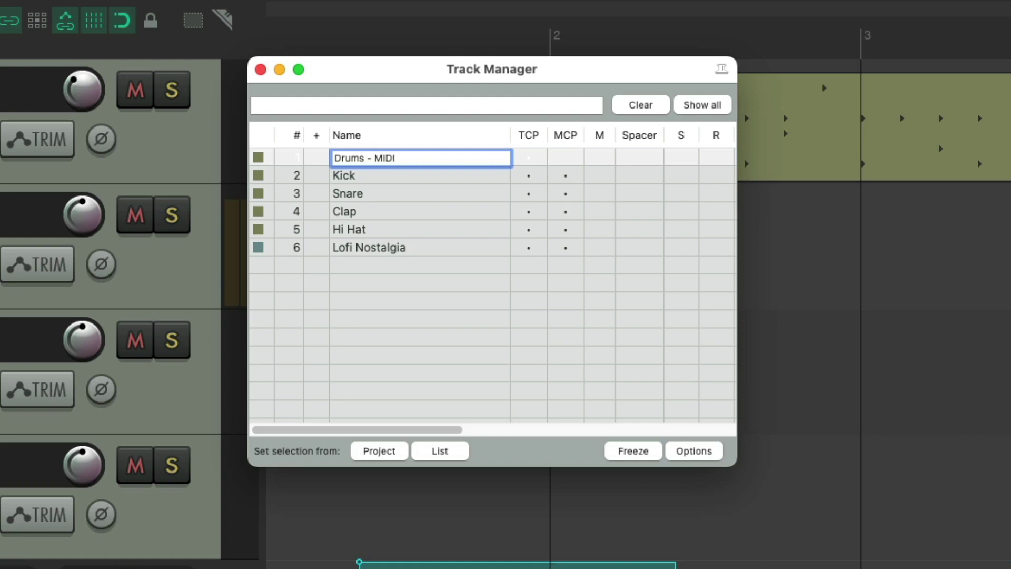
pyautogui.press('Return')
# - Hide the Kick, Snare, Clap and Hi Hat tracks from the arrange view
pyautogui.click(477, 176)
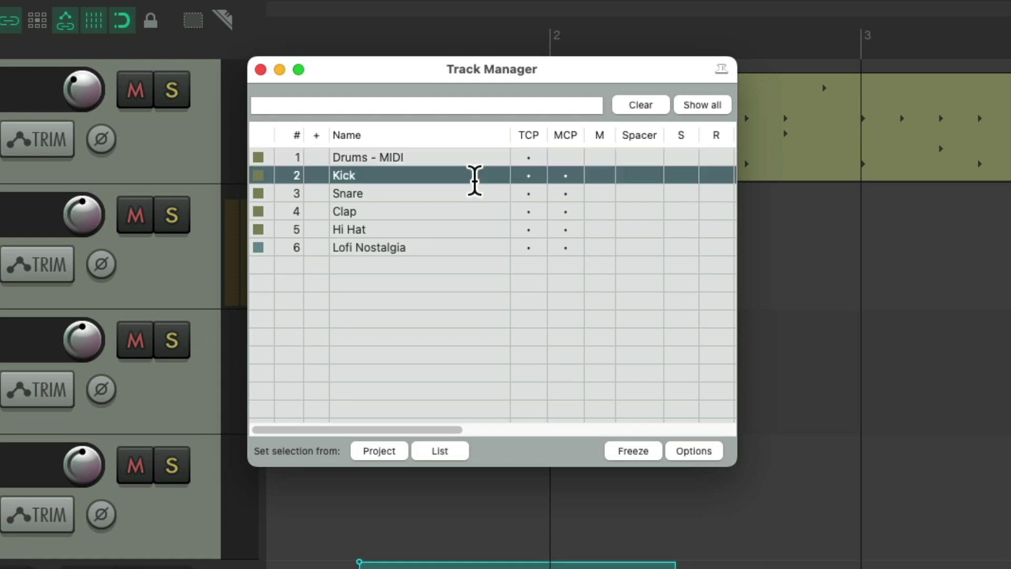
pyautogui.keyDown('shift'); pyautogui.click(481, 231); pyautogui.keyUp('shift')
pyautogui.click(541, 177)
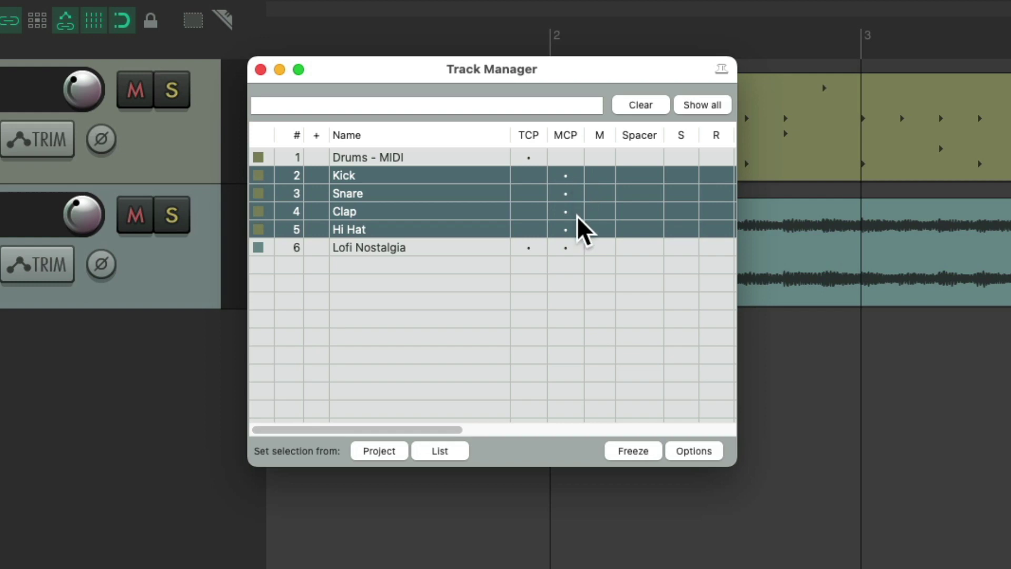
# - Close the track table, check the Drums MIDI item's notes, and show the Mixer with Kick, Snare, Clap, Hi Hat, Lofi Nostalgia
pyautogui.click(260, 69)
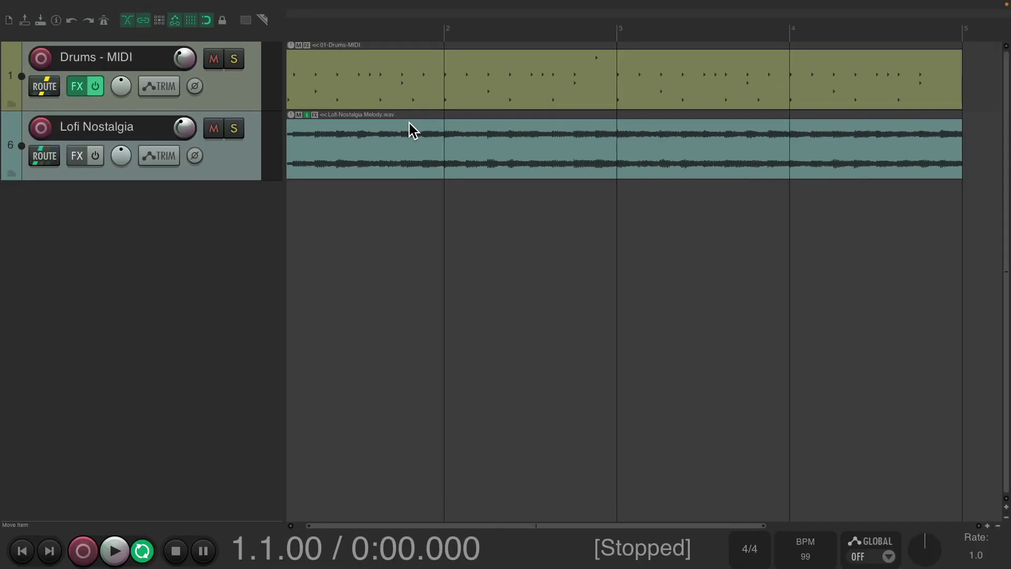
pyautogui.scroll(2, 413, 79)
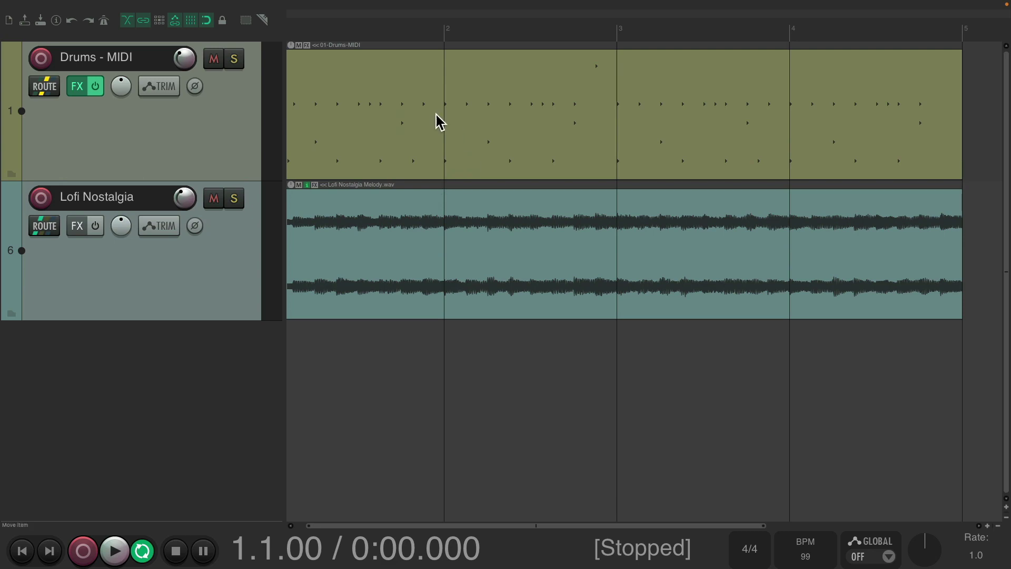
pyautogui.doubleClick(409, 91)
pyautogui.press('Escape')
pyautogui.press('super+m')
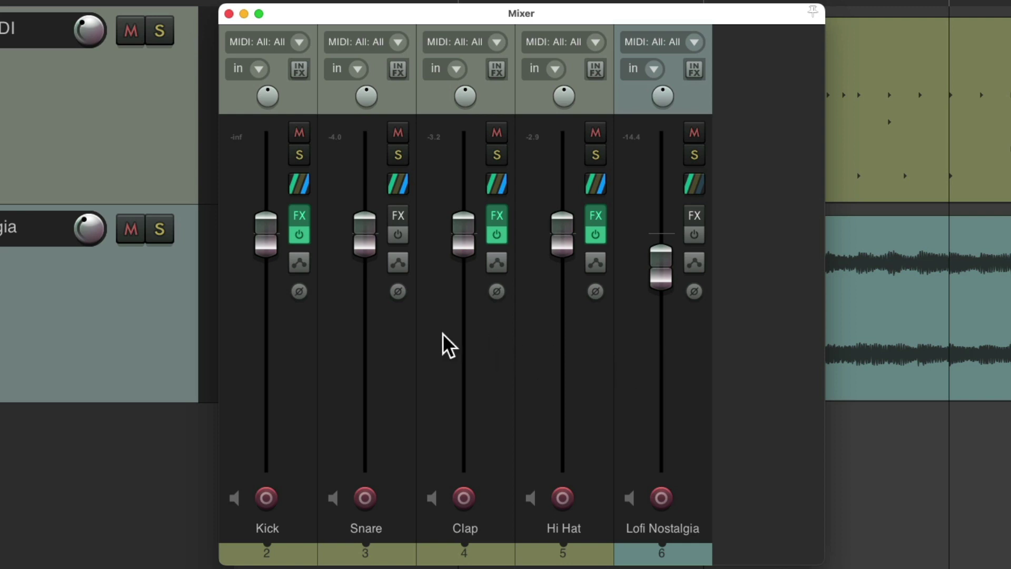
# - Mute Snare, Clap and Hi Hat, start playback, and lower the Kick fader
pyautogui.moveTo(398, 133); pyautogui.dragTo(542, 149)
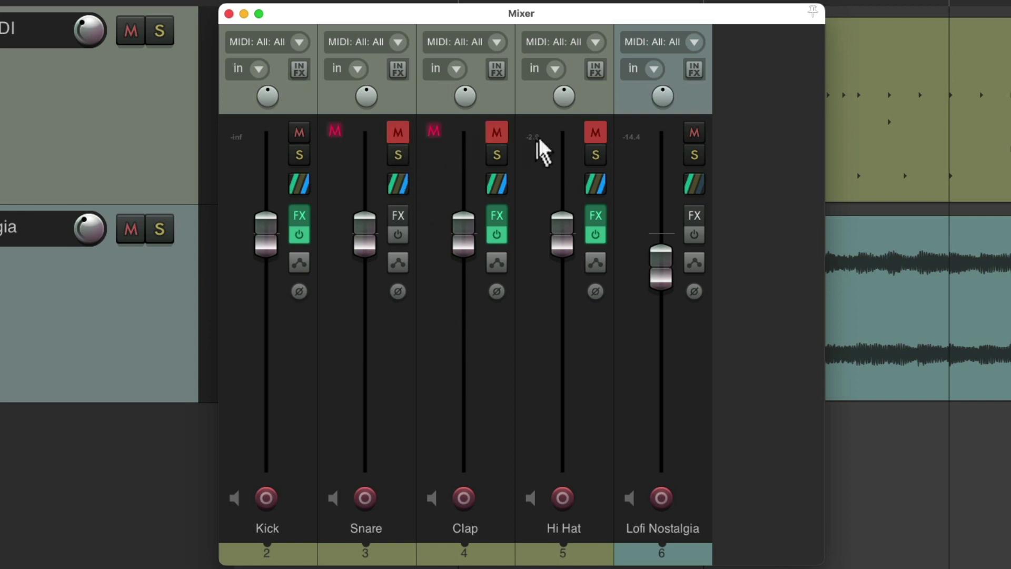
pyautogui.press('space')
pyautogui.moveTo(277, 245); pyautogui.dragTo(268, 258)
# - Unmute Snare, Clap and Hi Hat one by one and lower each fader
pyautogui.click(398, 133)
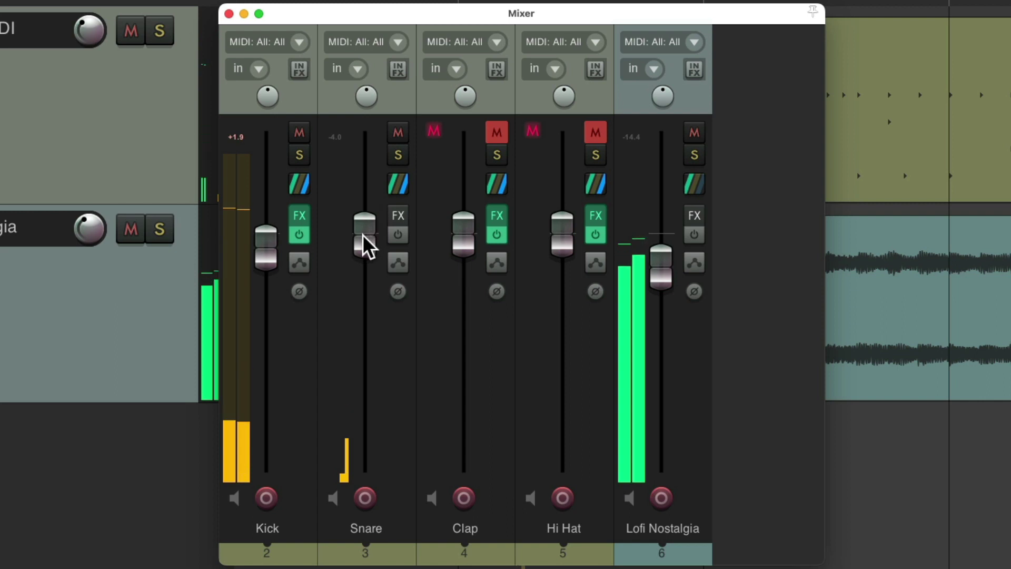
pyautogui.moveTo(365, 244); pyautogui.dragTo(366, 253)
pyautogui.click(497, 133)
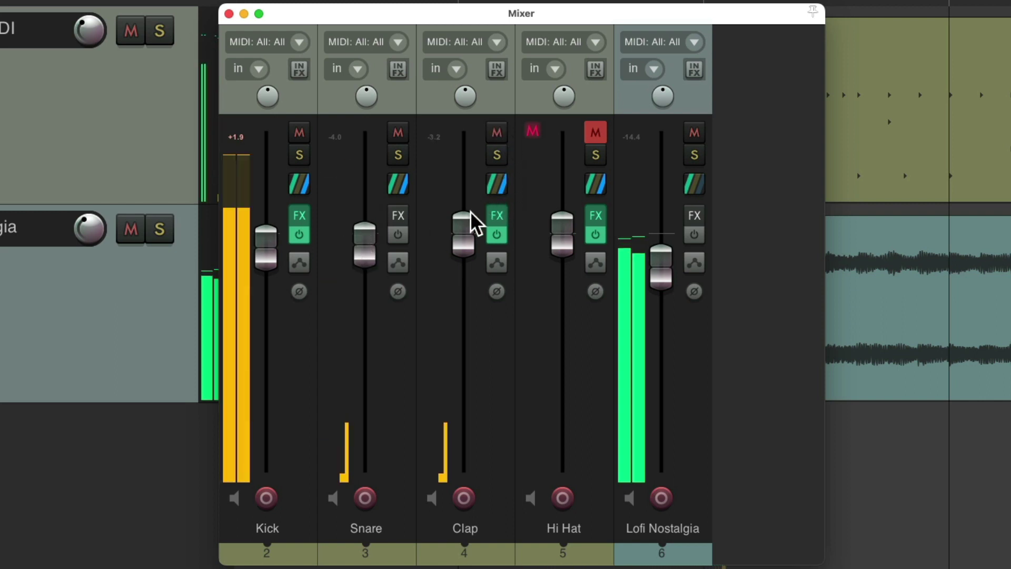
pyautogui.moveTo(470, 226); pyautogui.dragTo(466, 245)
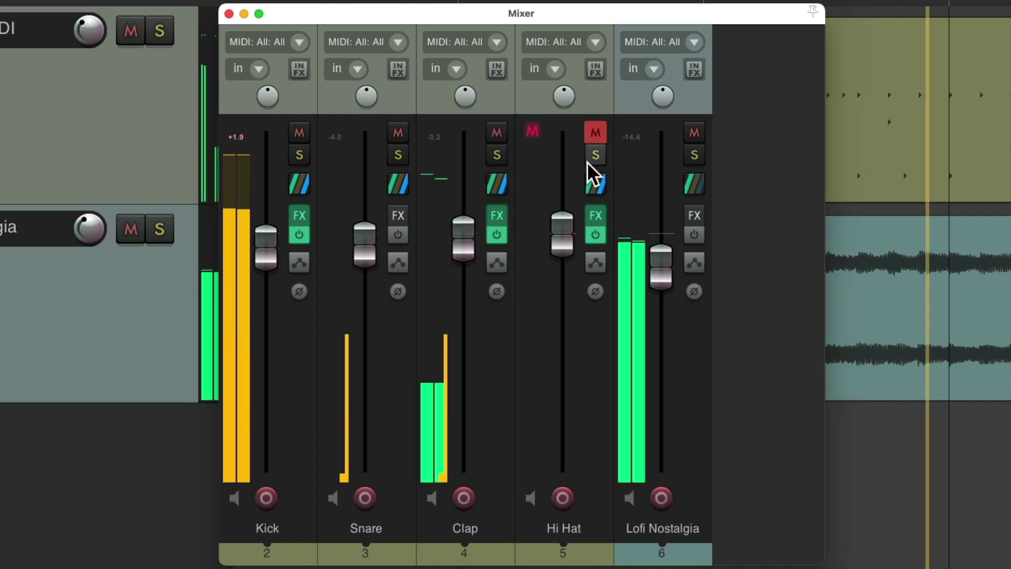
pyautogui.click(595, 134)
pyautogui.moveTo(568, 255); pyautogui.dragTo(560, 266)
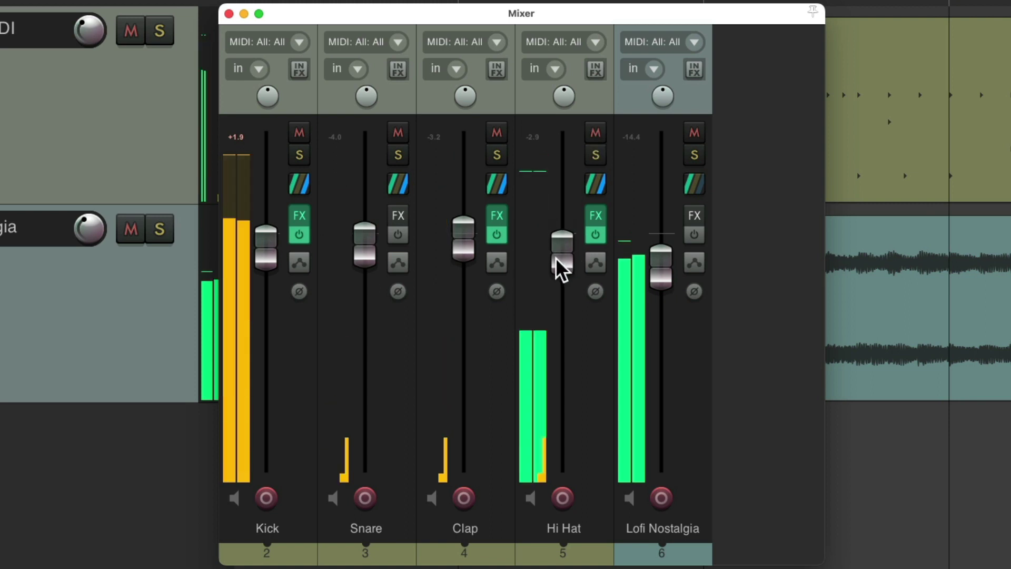
# - Pan the Hi Hat left and trim its level slightly, then stop playback and close the Mixer
pyautogui.moveTo(564, 97)
pyautogui.mouseDown()
pyautogui.moveTo(564, 116)
pyautogui.moveTo(564, 102)
pyautogui.mouseUp()
pyautogui.moveTo(563, 247); pyautogui.dragTo(564, 252)
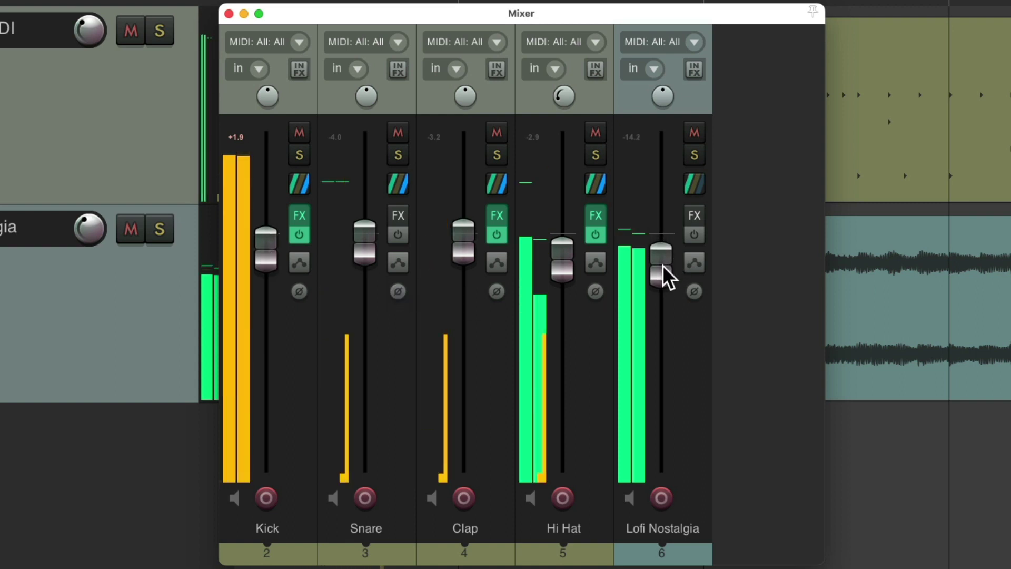
pyautogui.press('space')
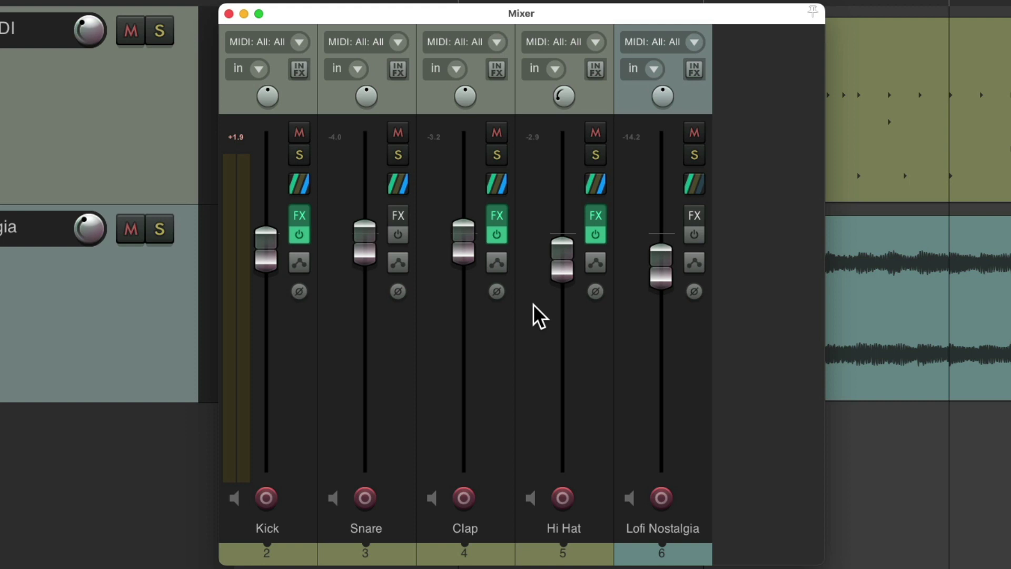
pyautogui.press('super+m')
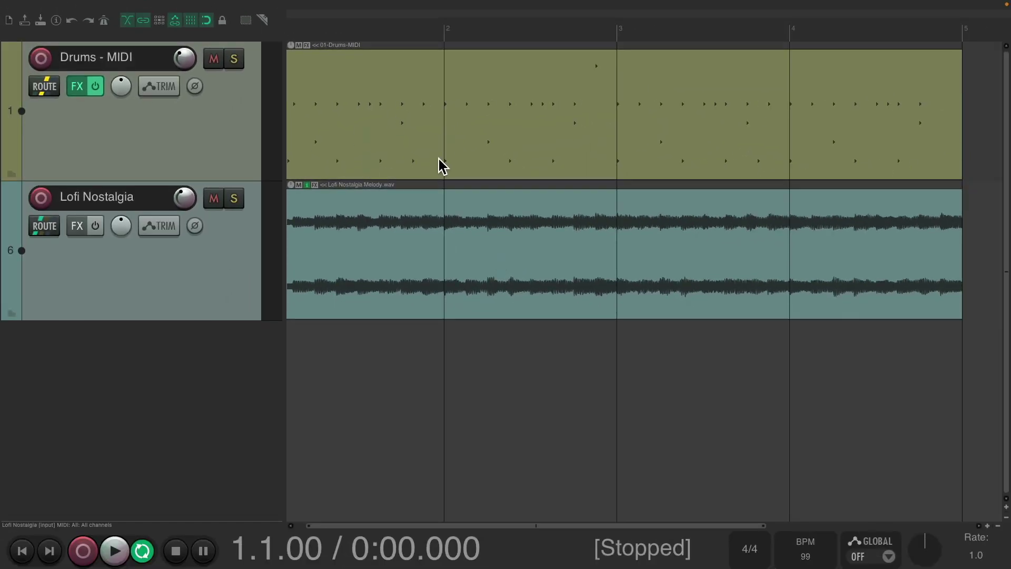
pyautogui.doubleClick(409, 95)
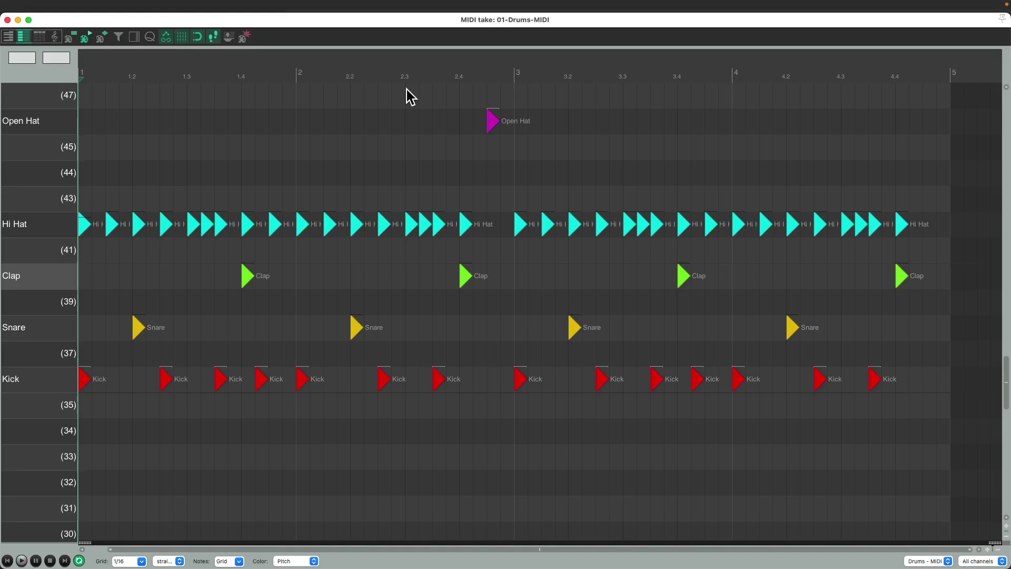
pyautogui.press('super+w')
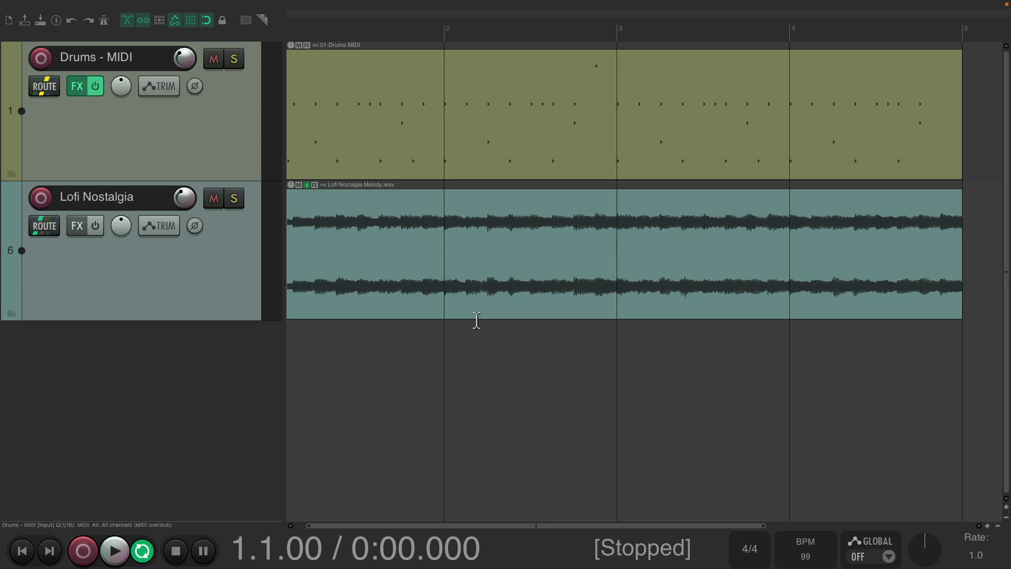
pyautogui.press('super+m')
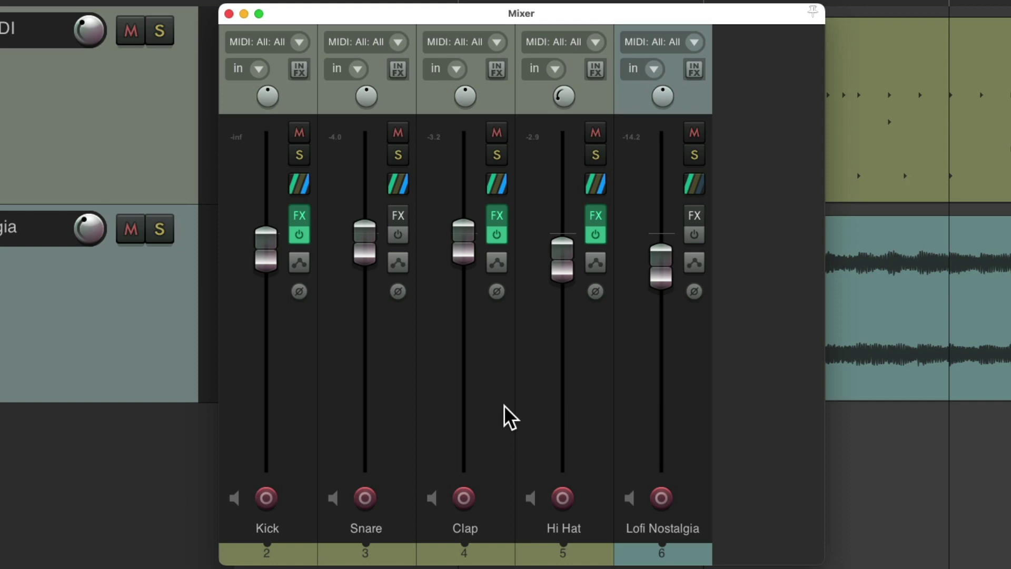
pyautogui.press('super+m')
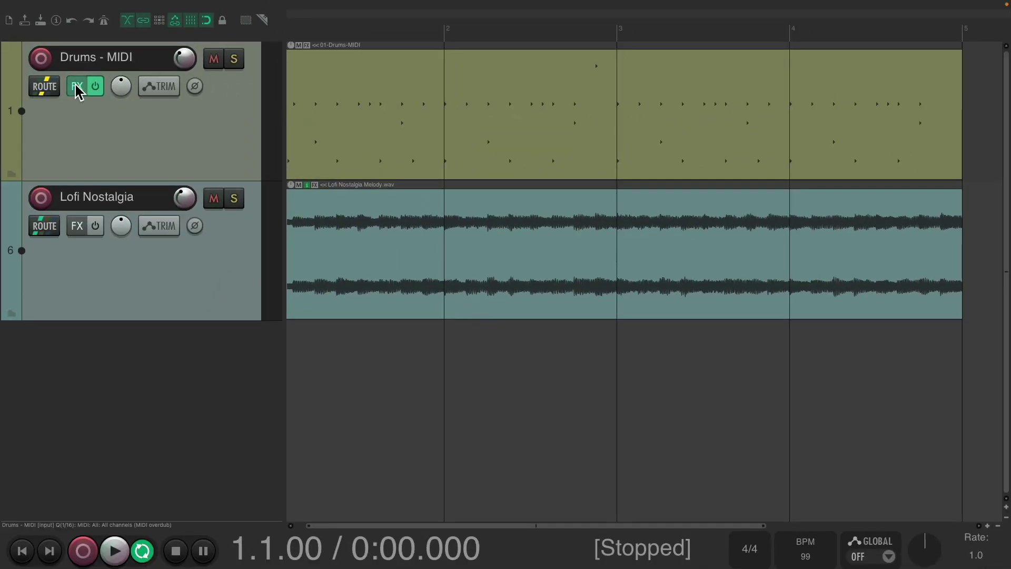
# - Open the Drums - MIDI FX chain and view the Kick, Snare, Clap, Hi Hat and Open Hat samplers
pyautogui.click(77, 87)
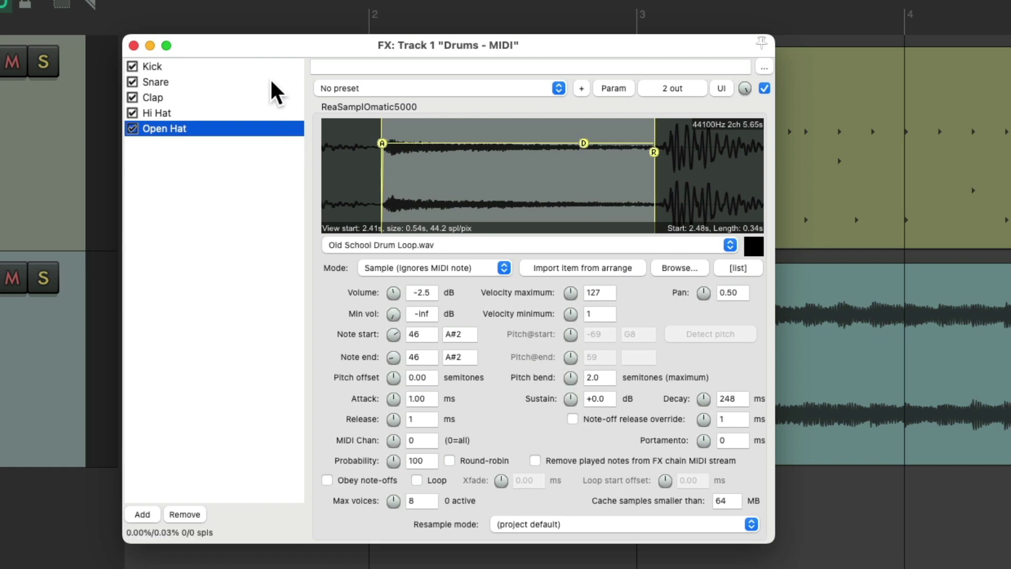
pyautogui.click(268, 67)
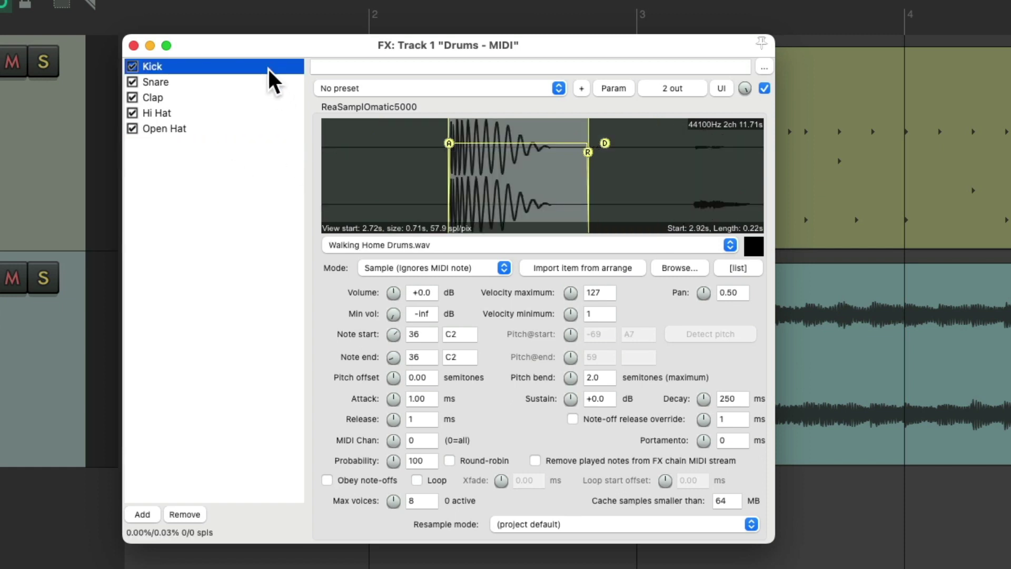
pyautogui.click(238, 83)
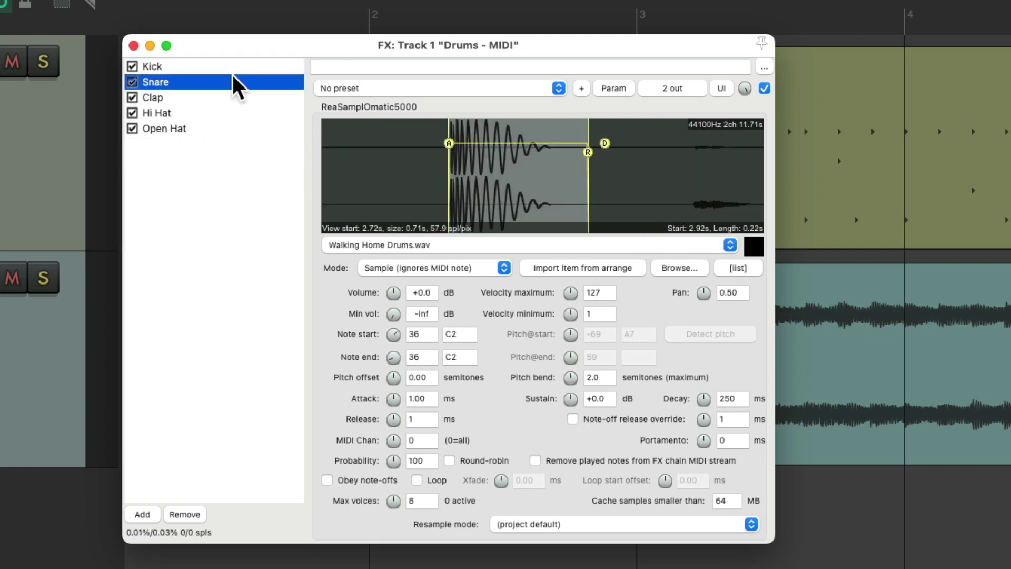
pyautogui.click(241, 67)
pyautogui.click(243, 83)
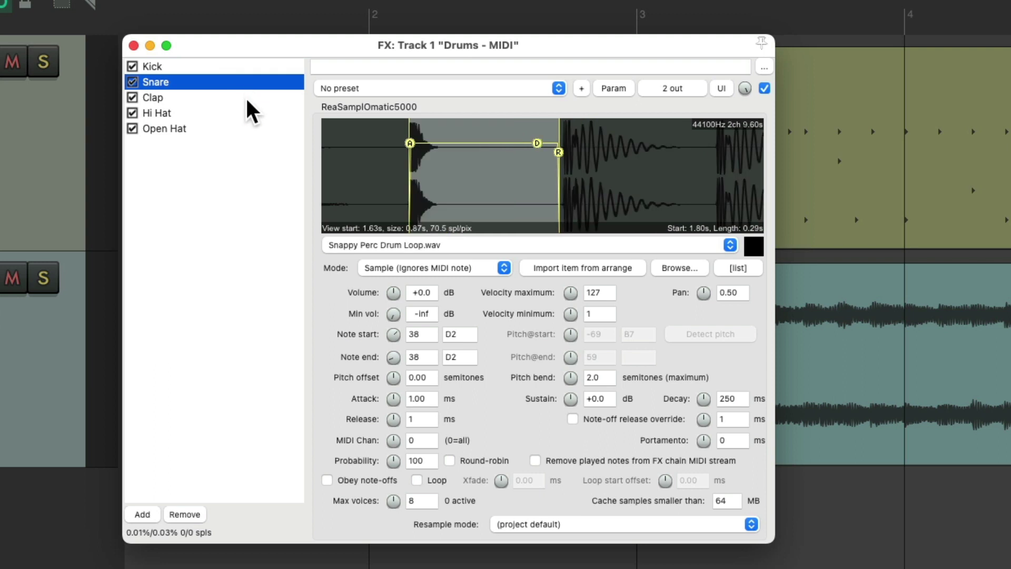
pyautogui.click(255, 99)
pyautogui.click(254, 114)
pyautogui.click(262, 129)
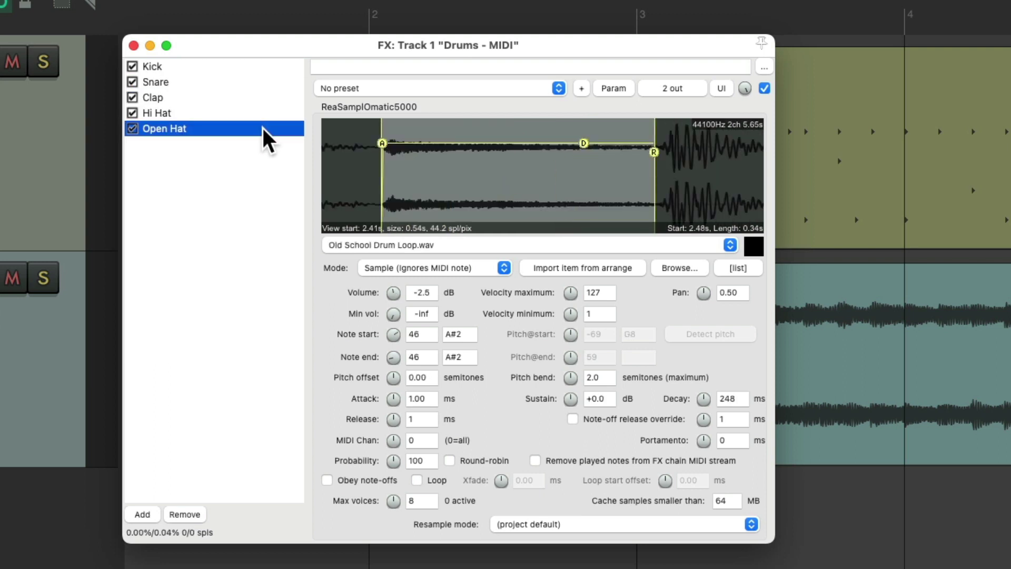